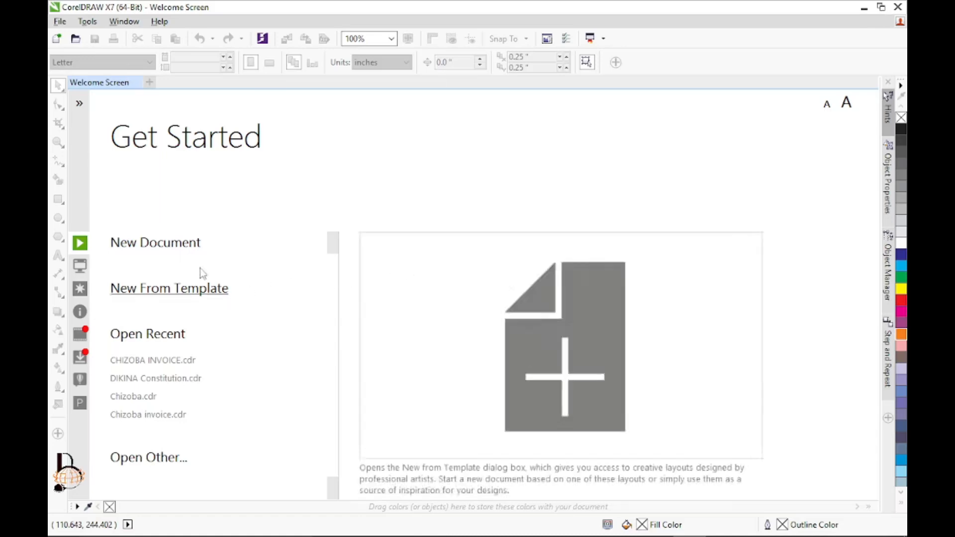
- Create a blank A4 portrait document and add the two-line artistic text "POWERCLIPPING" and "KNIFE TOOL" near the top of the page
click(167, 251)
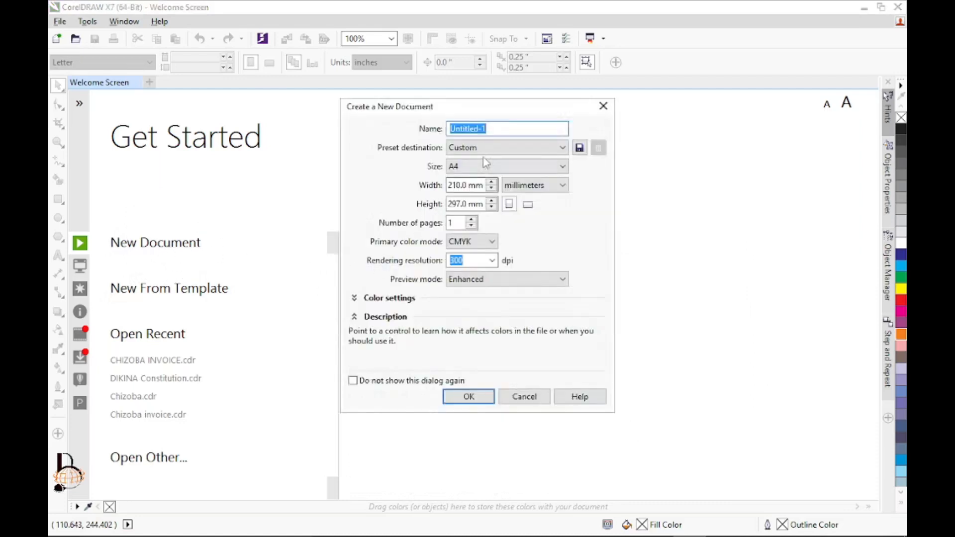
click(464, 398)
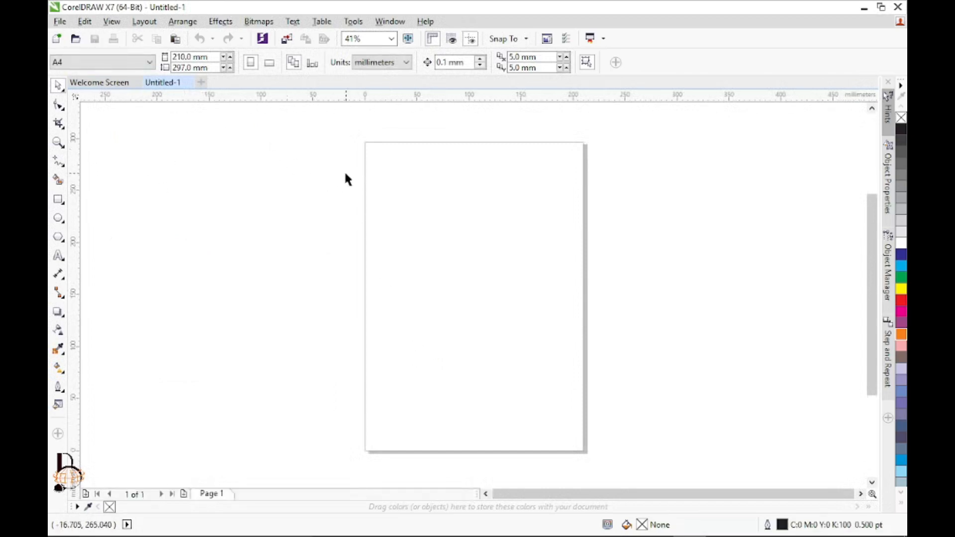
click(58, 255)
click(387, 186)
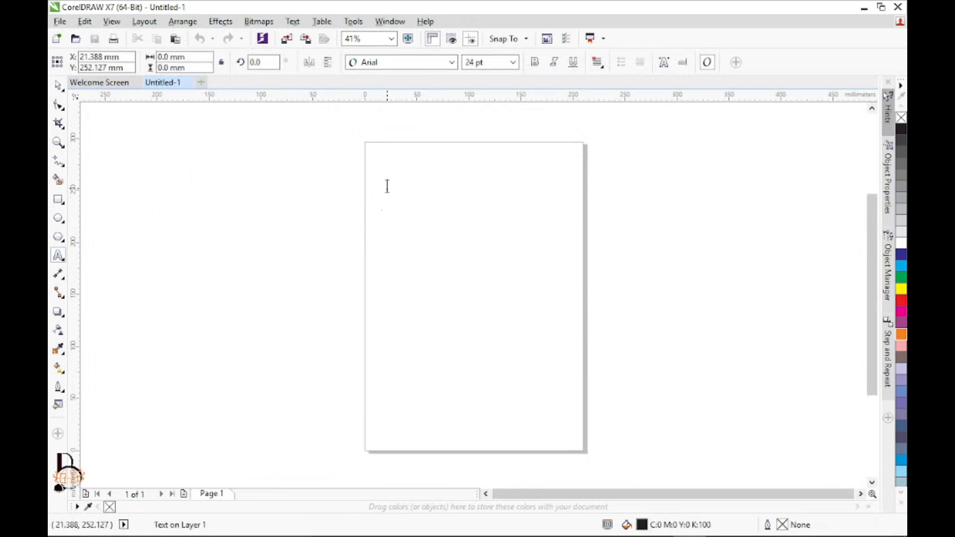
text(POWERCL)
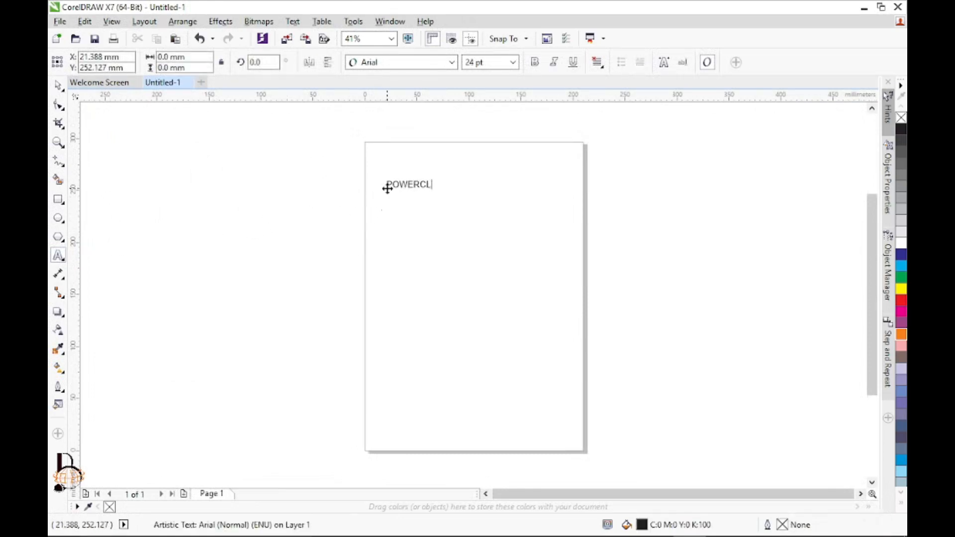
text(IPPING KNIFE TOOL)
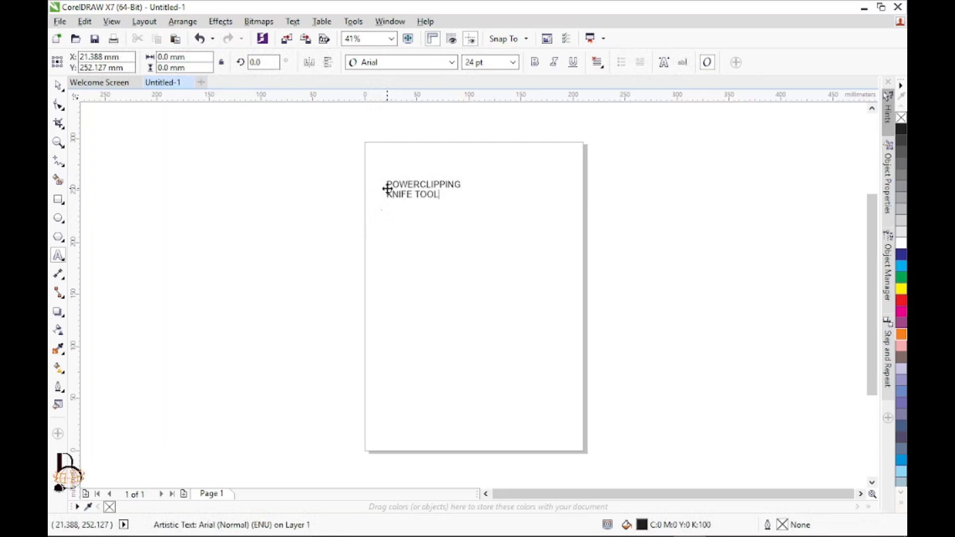
- Move the two-line heading text into the upper-left corner of the page
click(58, 85)
click(59, 142)
drag(334, 128, 626, 243)
drag(121, 159, 750, 386)
click(58, 85)
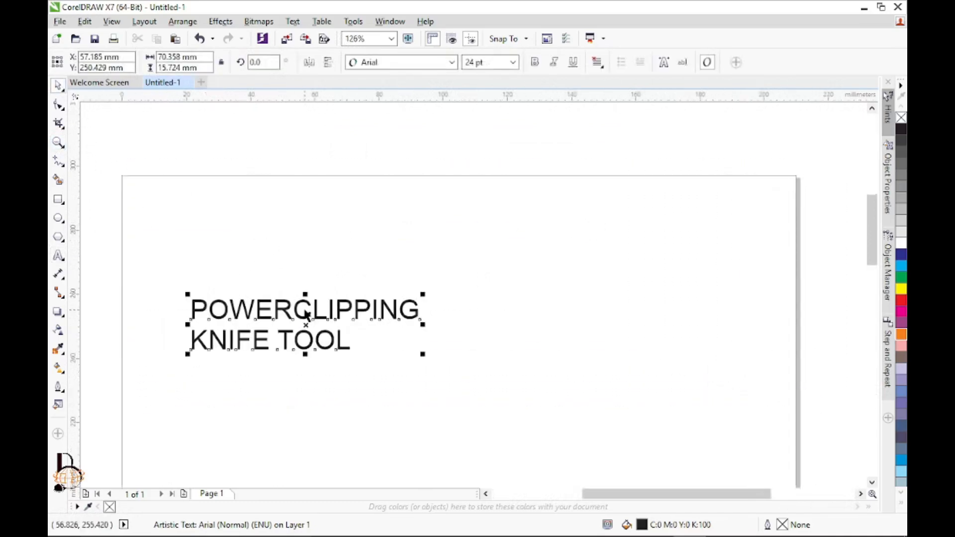
drag(295, 308, 243, 201)
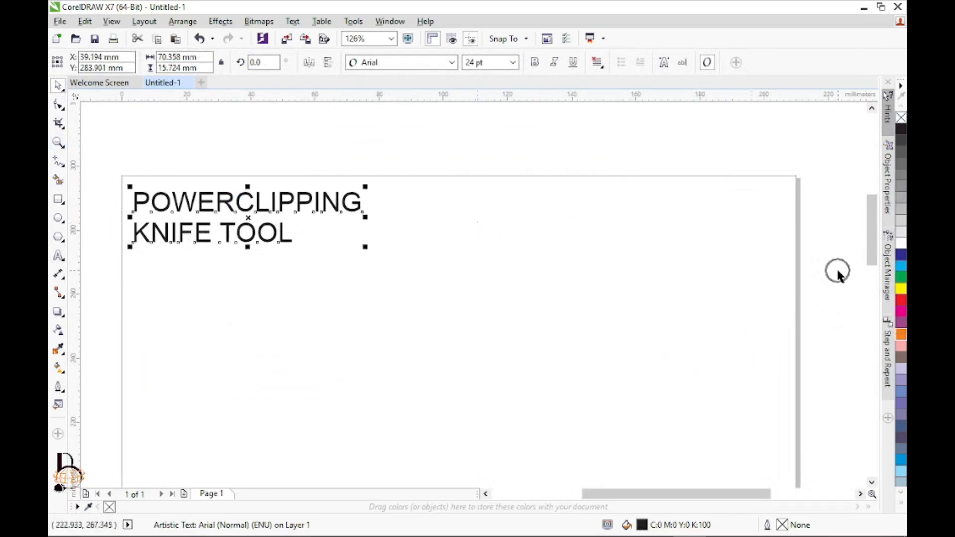
- Fill the heading text with orange (C0 M60 Y100 K0)
click(901, 312)
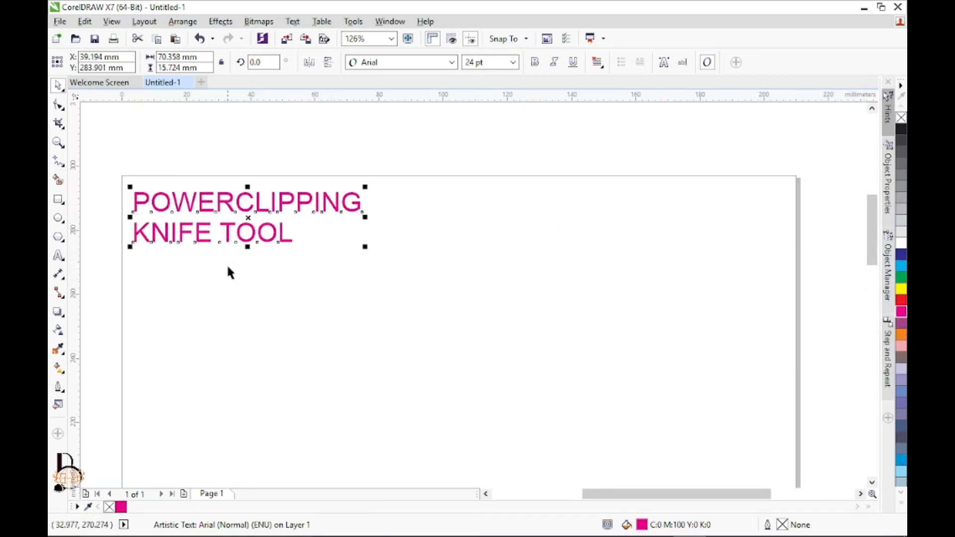
click(125, 512)
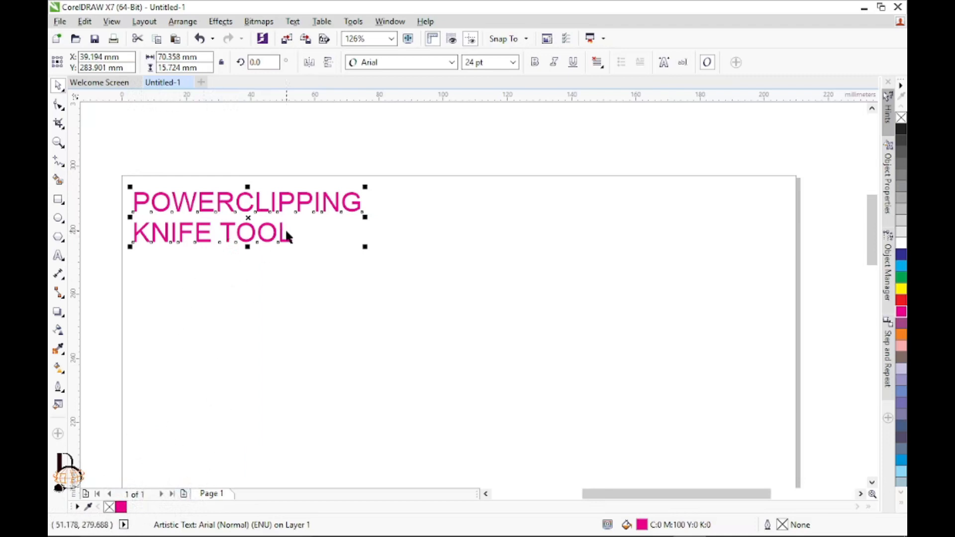
click(901, 335)
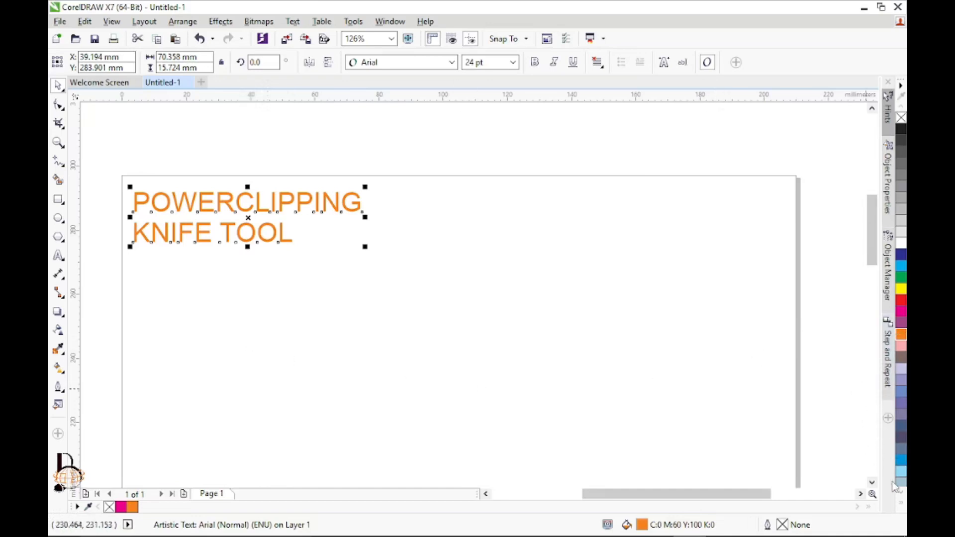
click(901, 494)
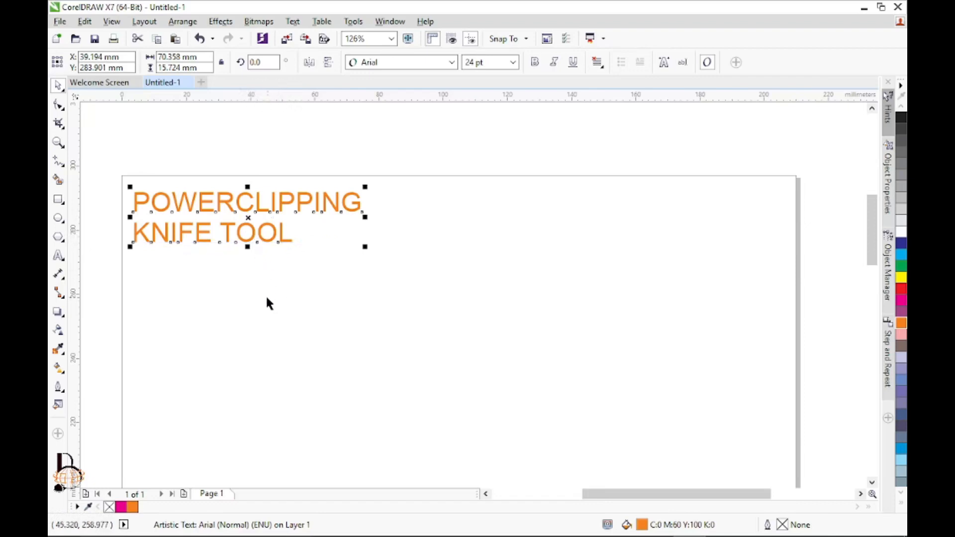
- Draw a circle about 67 mm across below the heading, and scale it down to about 55 mm
click(59, 219)
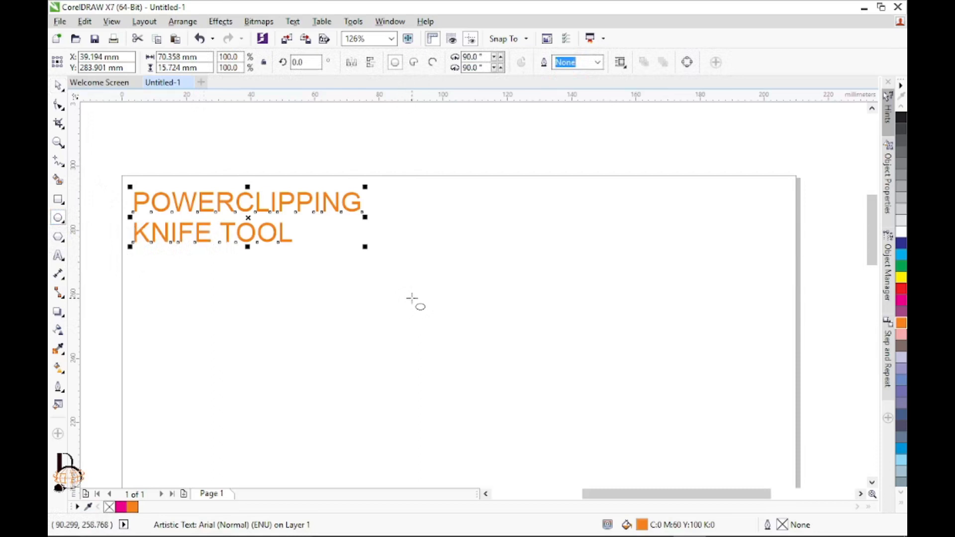
drag(412, 299, 628, 466)
drag(518, 403, 476, 348)
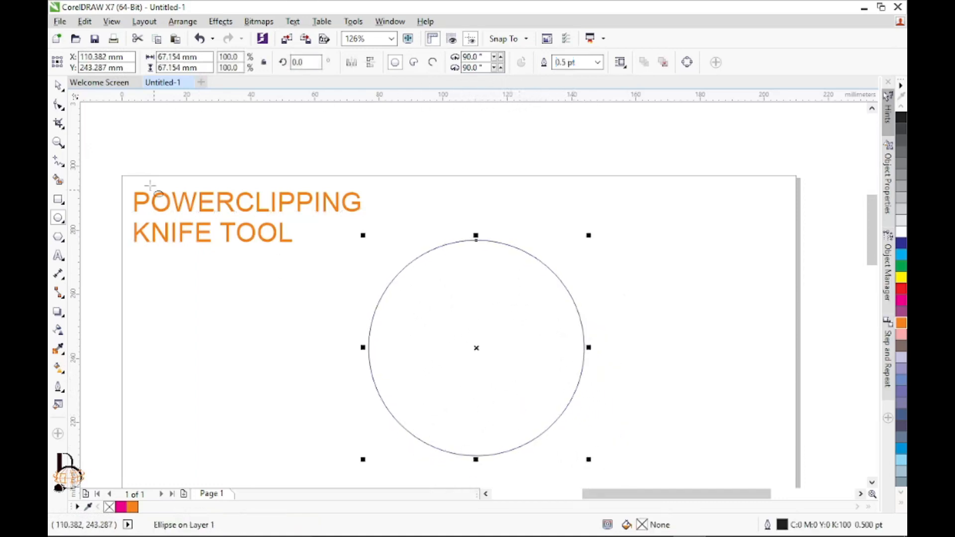
key(space)
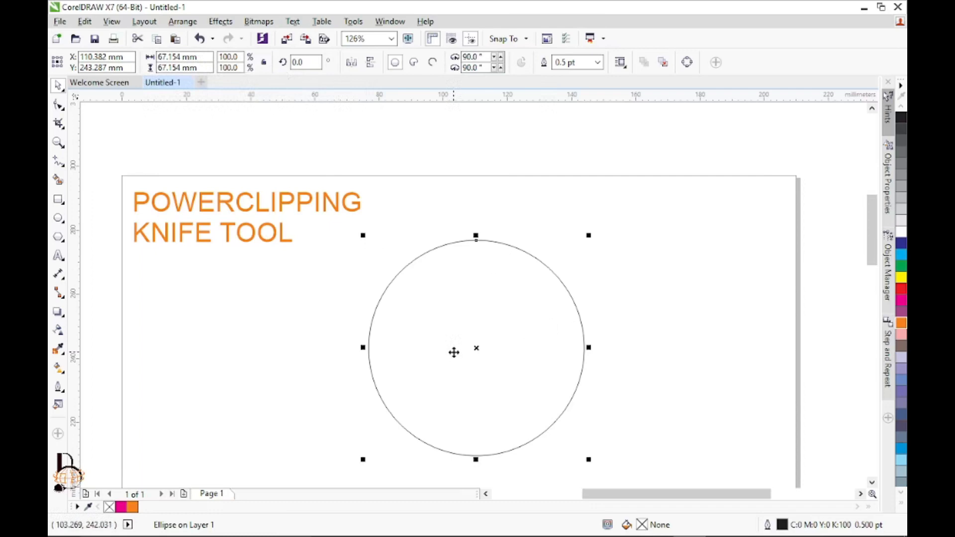
drag(588, 235, 557, 293)
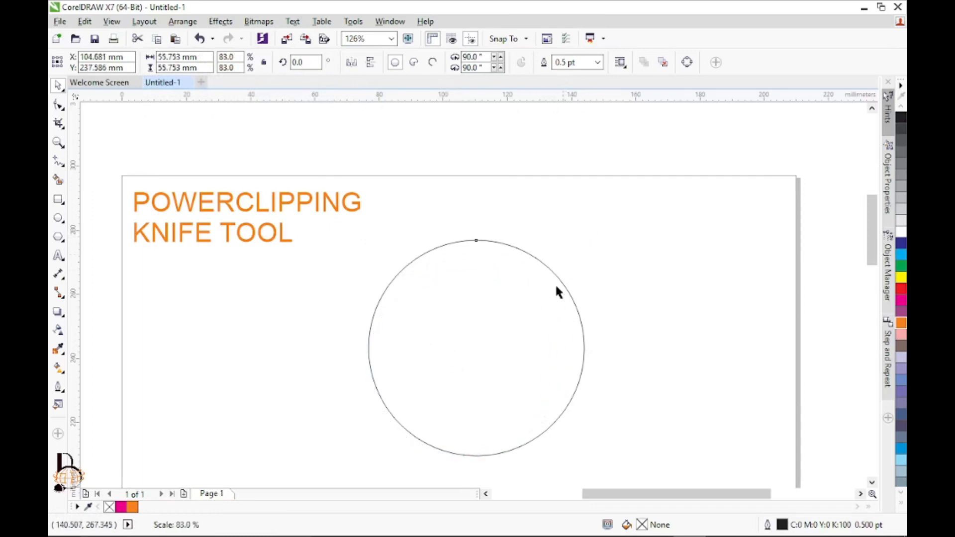
drag(478, 275, 393, 239)
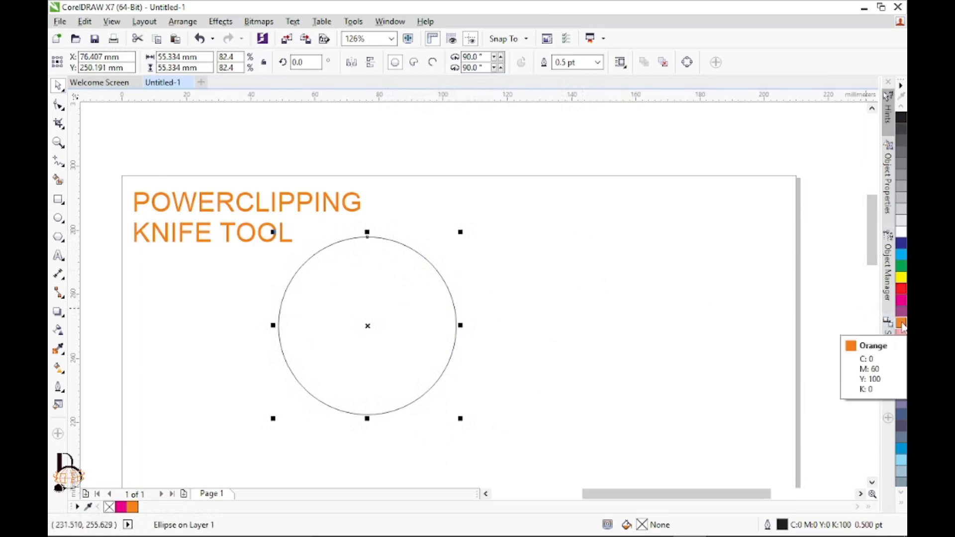
- Give the circle a cyan outline 3 pt thick and reposition it below the heading
right_click(901, 256)
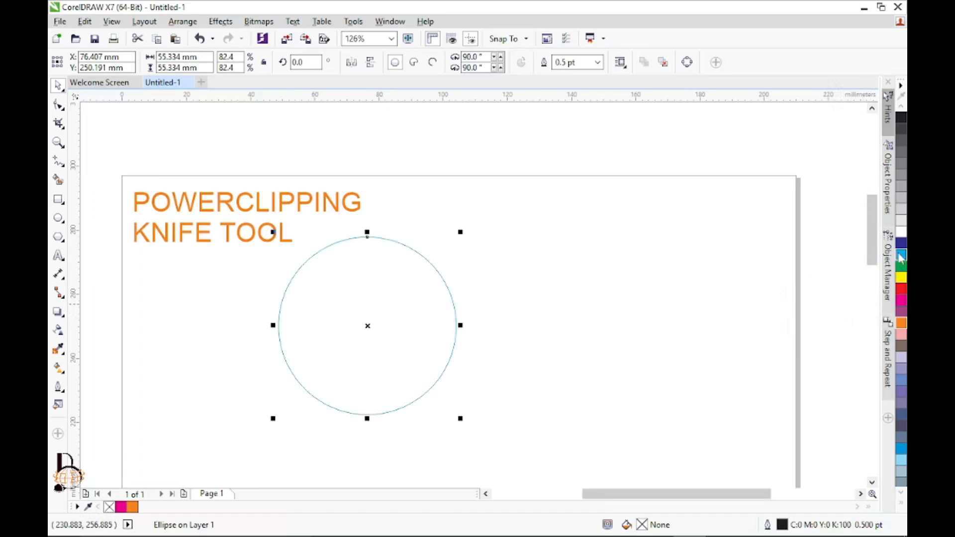
drag(367, 327, 446, 326)
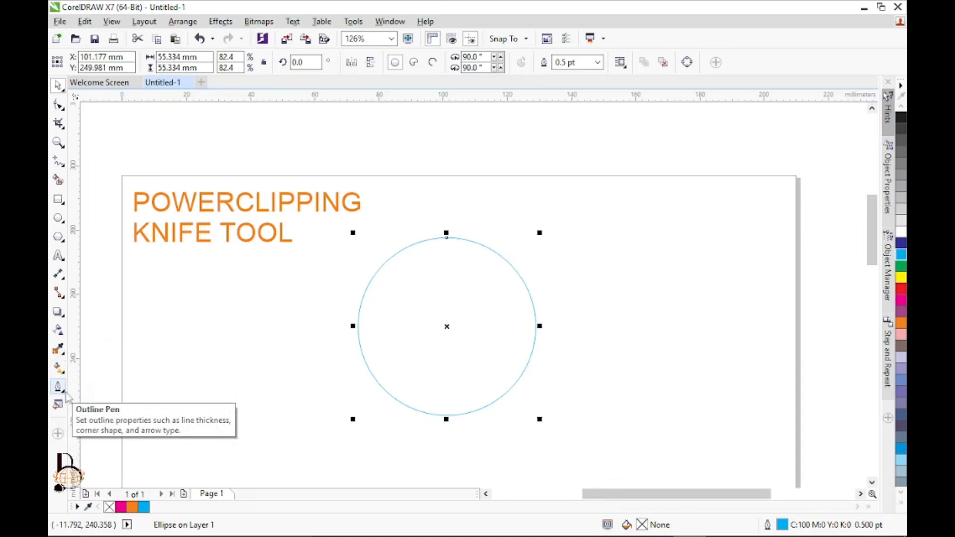
click(66, 393)
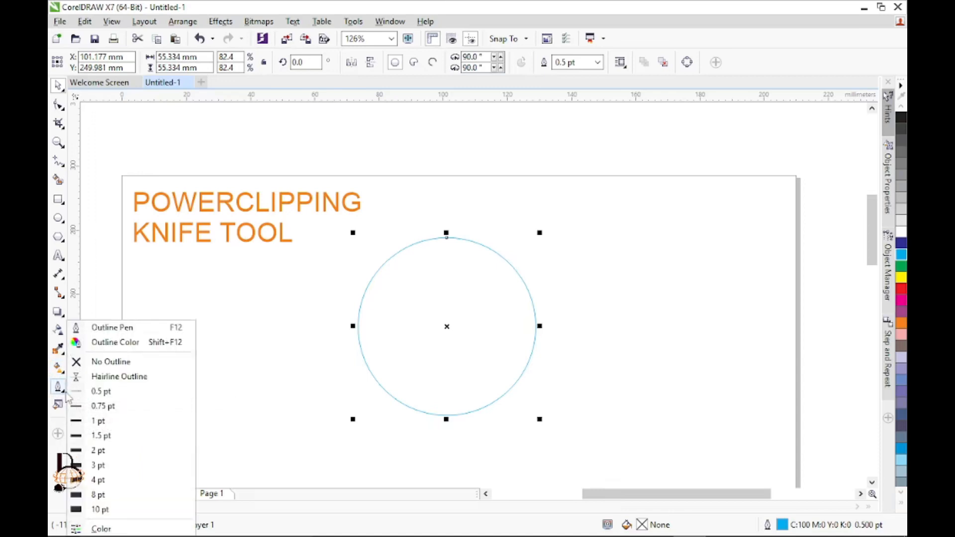
click(100, 466)
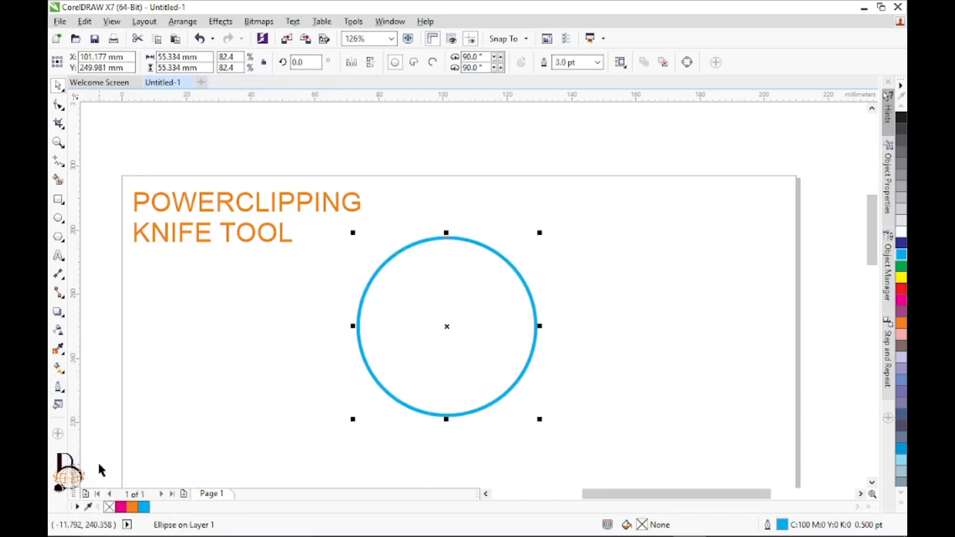
drag(447, 326, 390, 332)
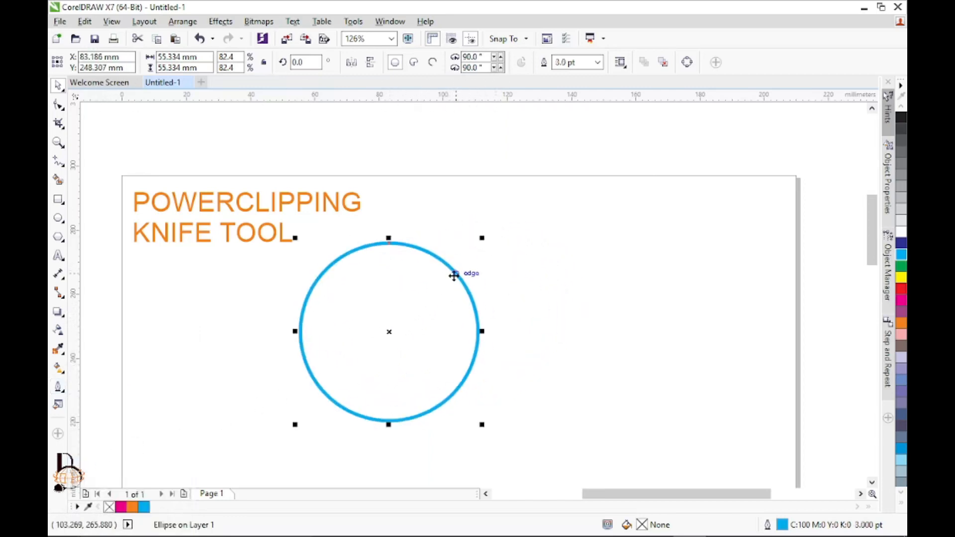
drag(456, 272, 495, 268)
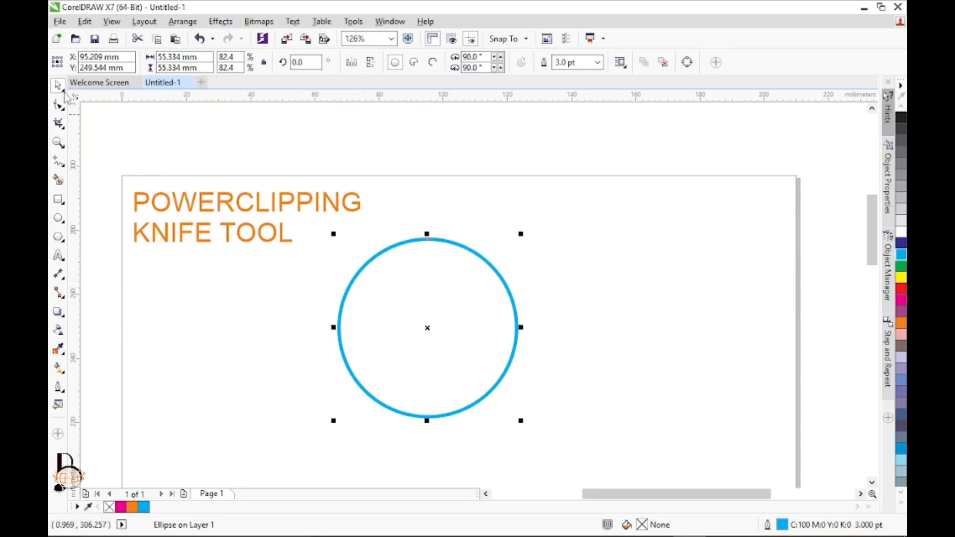
- Import the image Q.Lizzy.JPG at about 95 mm wide and place it to the right of the circle
click(61, 23)
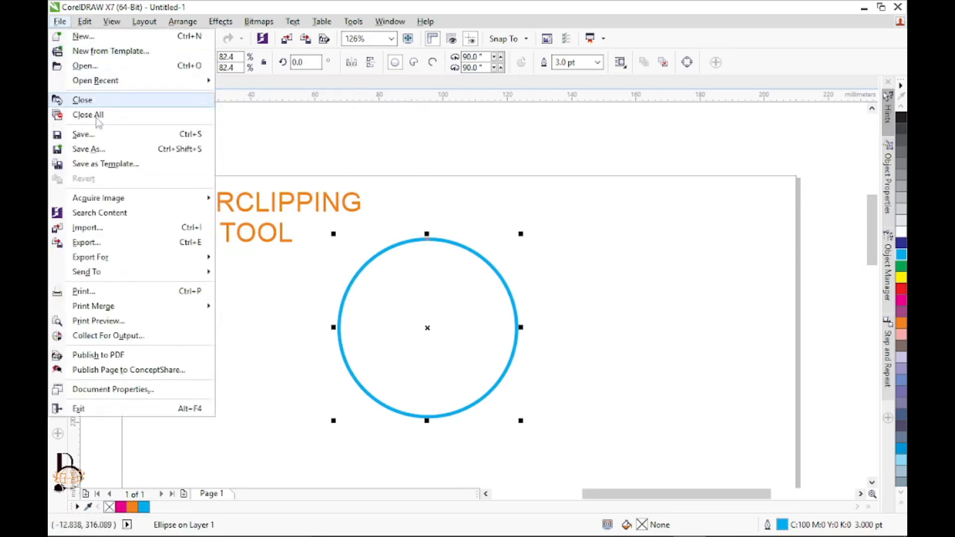
click(124, 230)
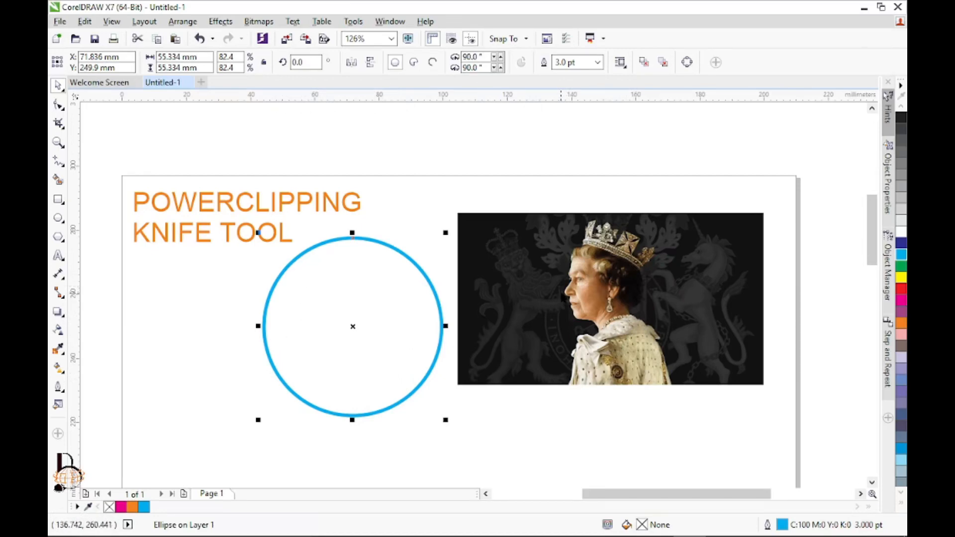
drag(561, 292, 557, 318)
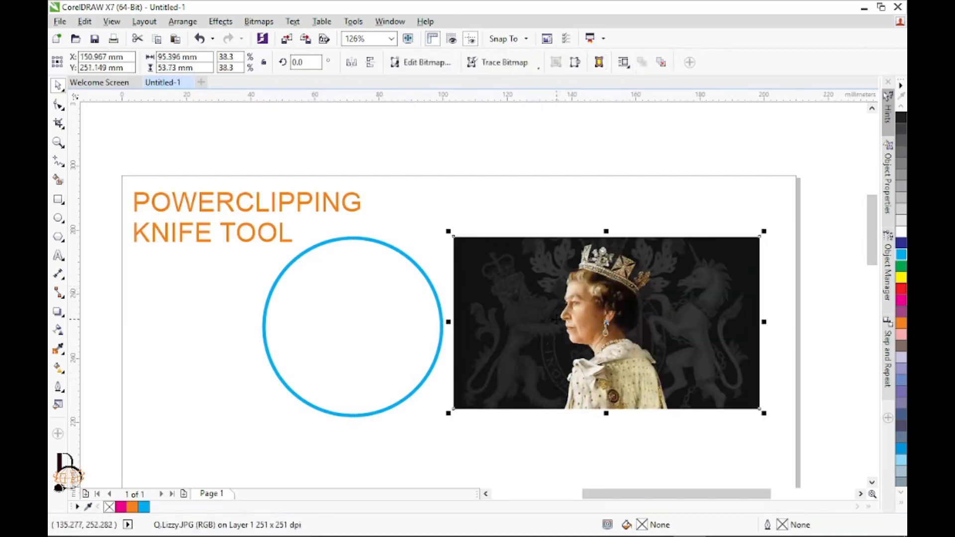
- PowerClip the imported portrait image inside the cyan circle
click(221, 21)
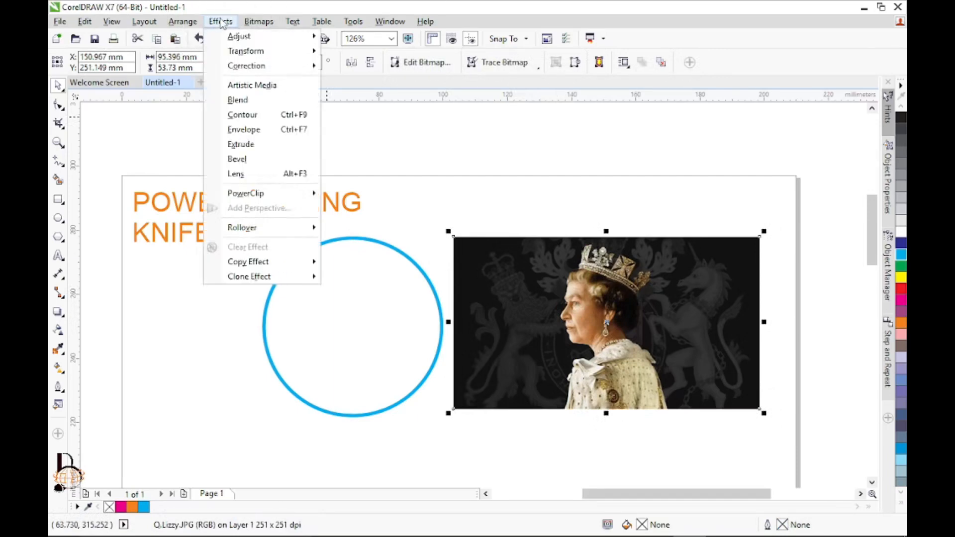
click(262, 194)
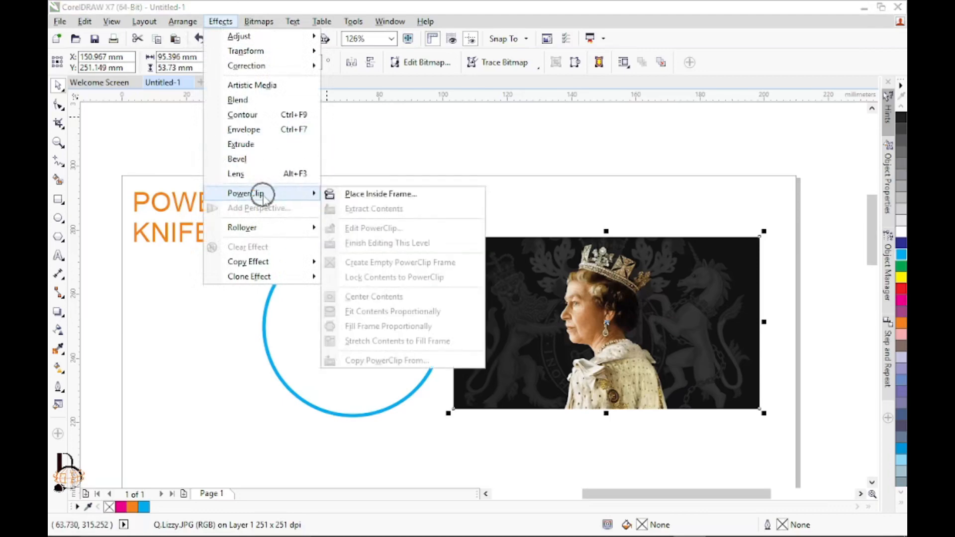
click(378, 197)
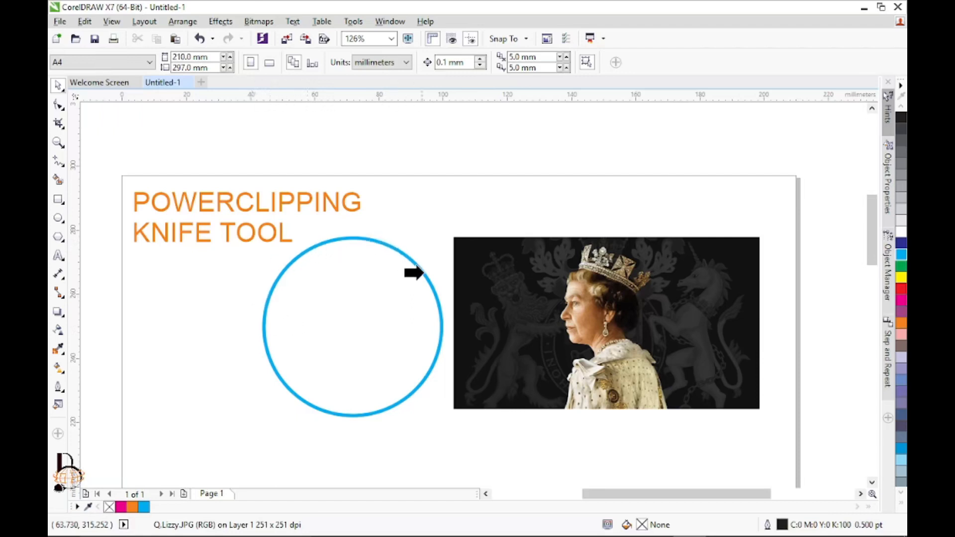
click(264, 318)
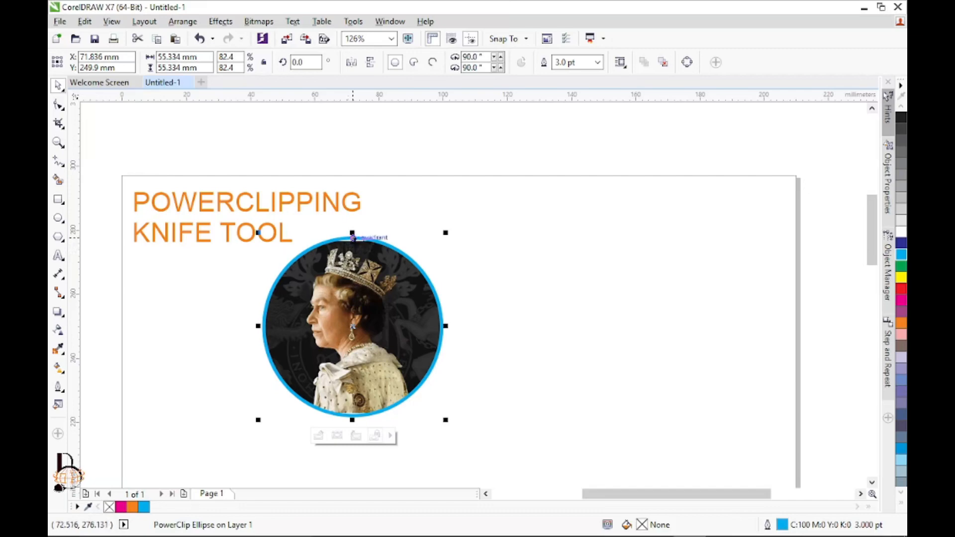
- Examine the upper edge of the clipped portrait inside the circle and the available PowerClip commands
scroll(352, 234, up, 5)
scroll(330, 239, up, 2)
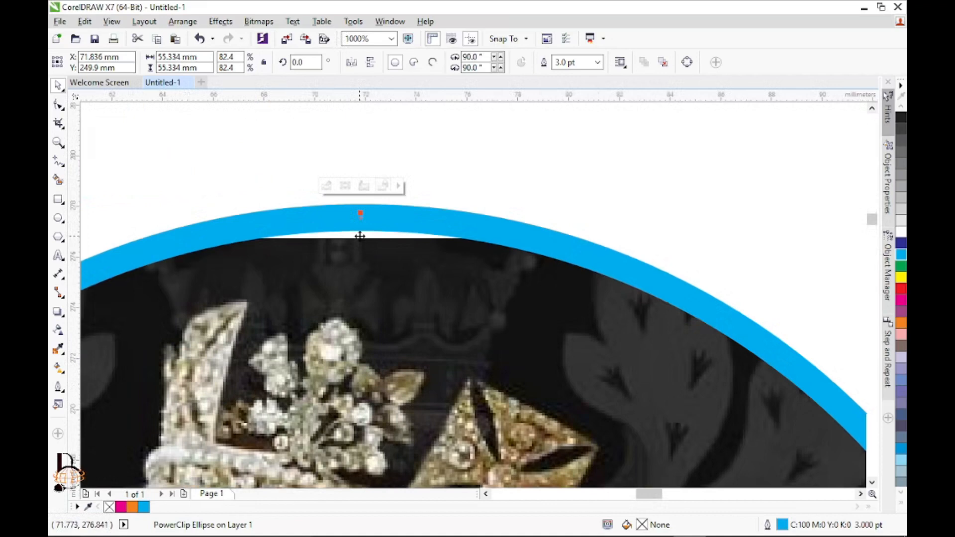
scroll(359, 235, down, 2)
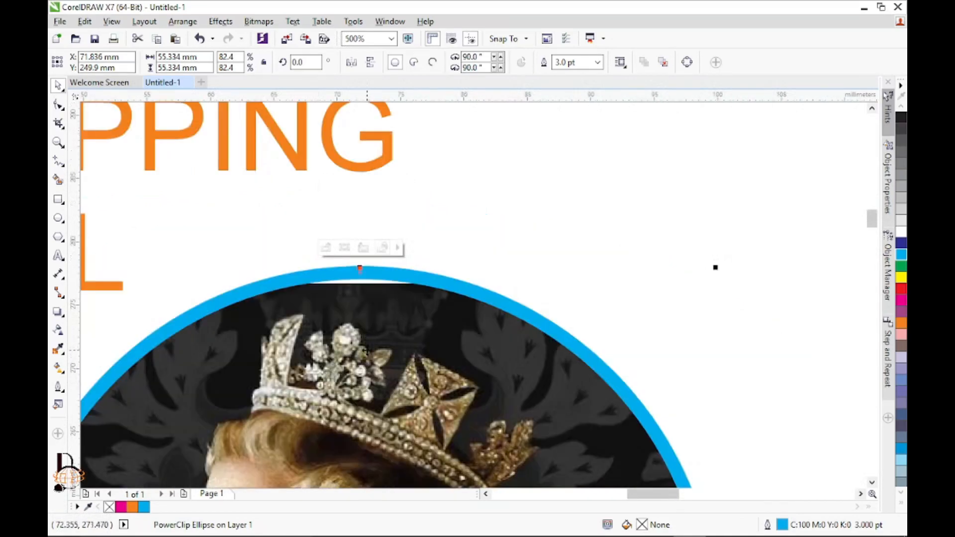
scroll(368, 351, down, 2)
click(871, 481)
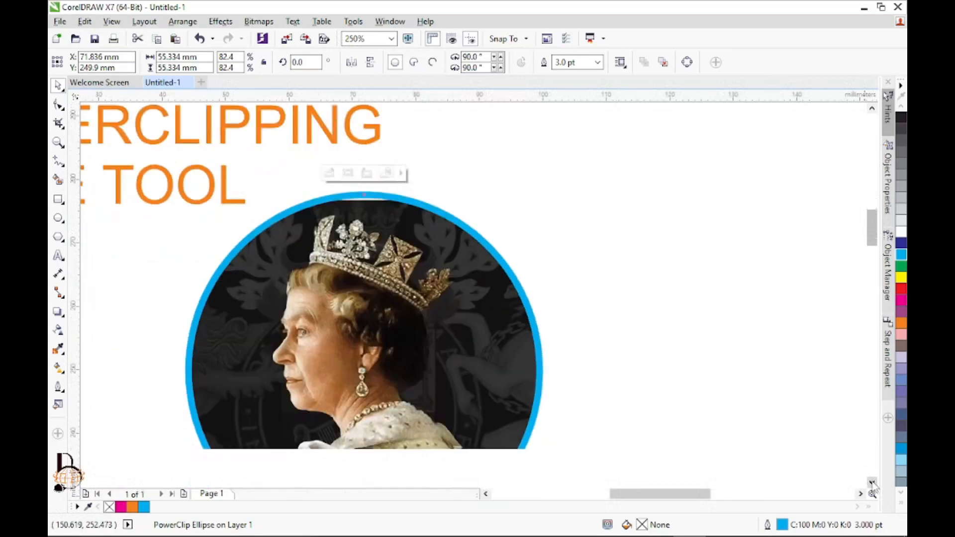
click(872, 482)
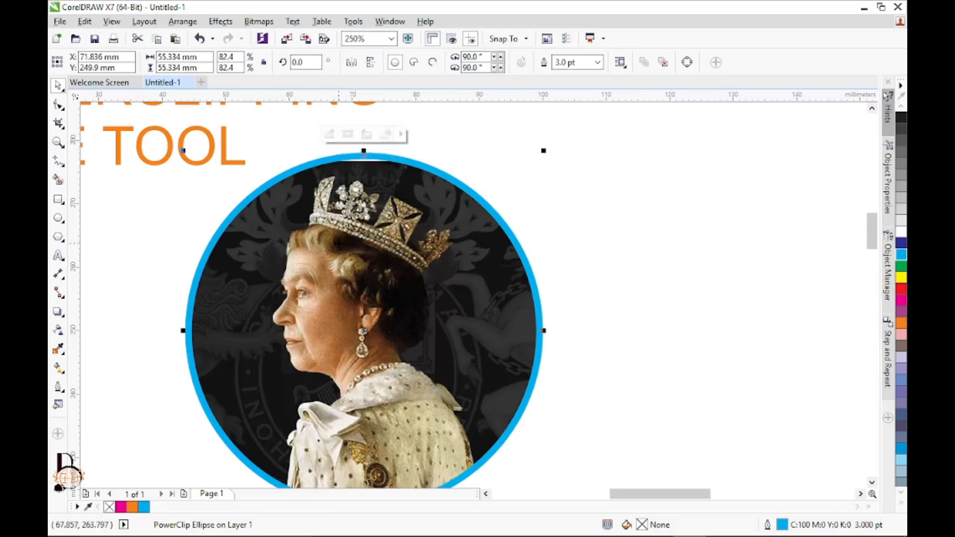
click(221, 21)
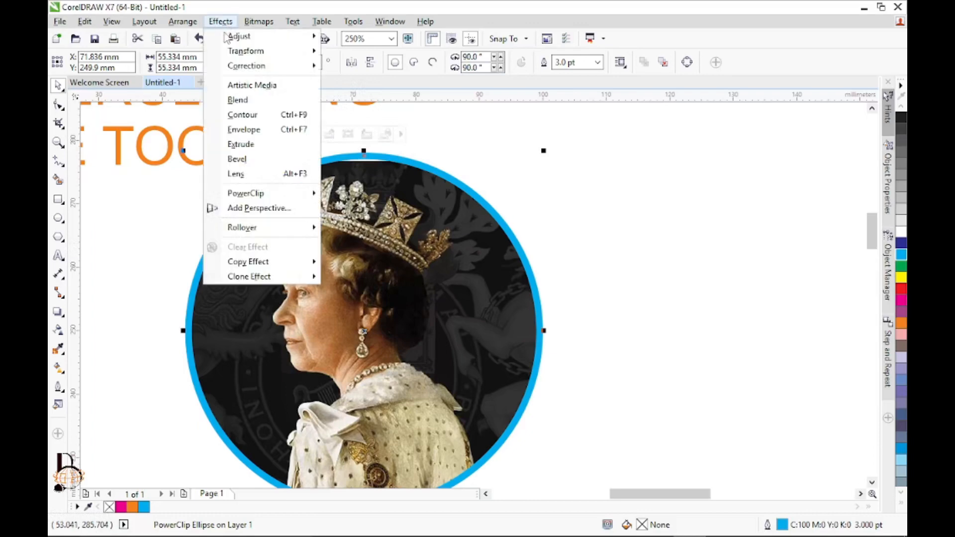
mouse_move(268, 194)
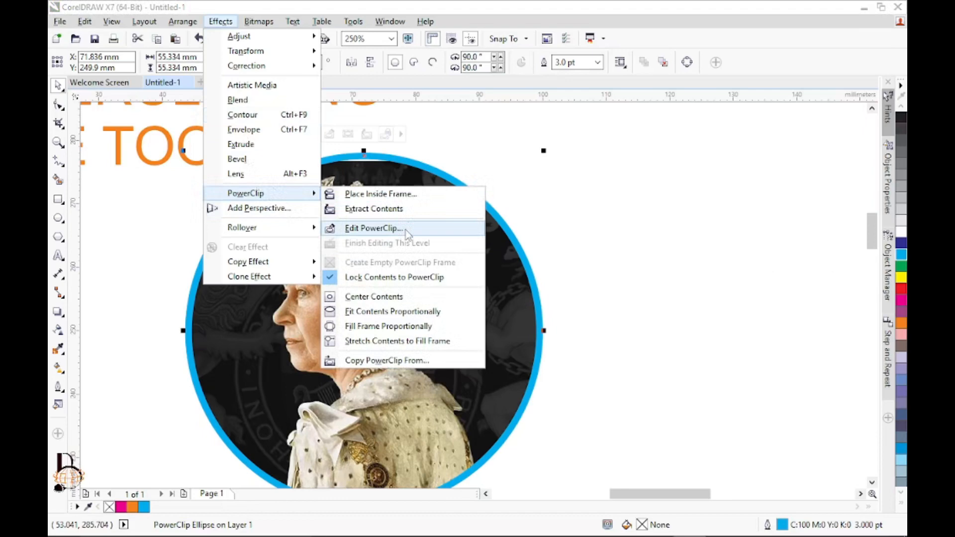
click(414, 172)
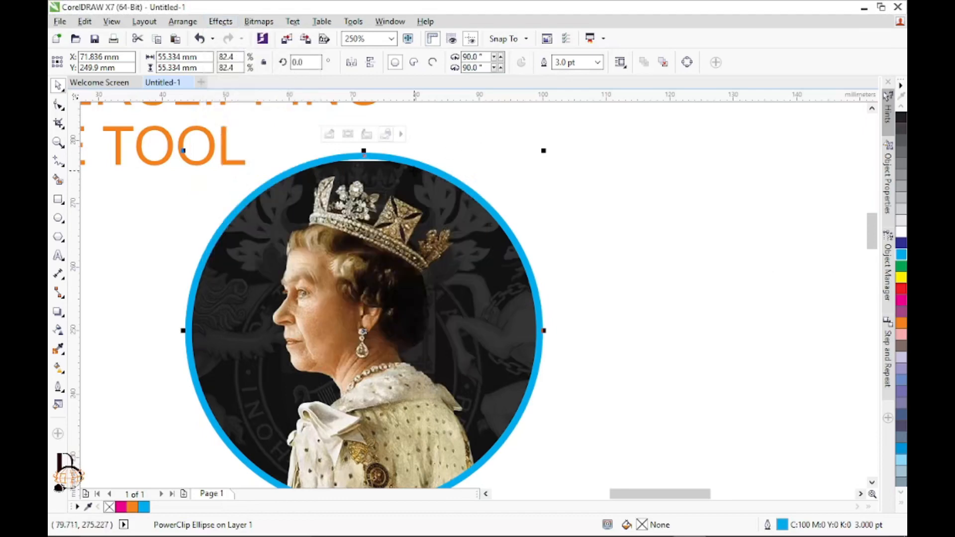
- Open the circle's PowerClip contents for editing and enlarge the portrait image to about 106 mm wide, shifting it to cover the circle
click(329, 134)
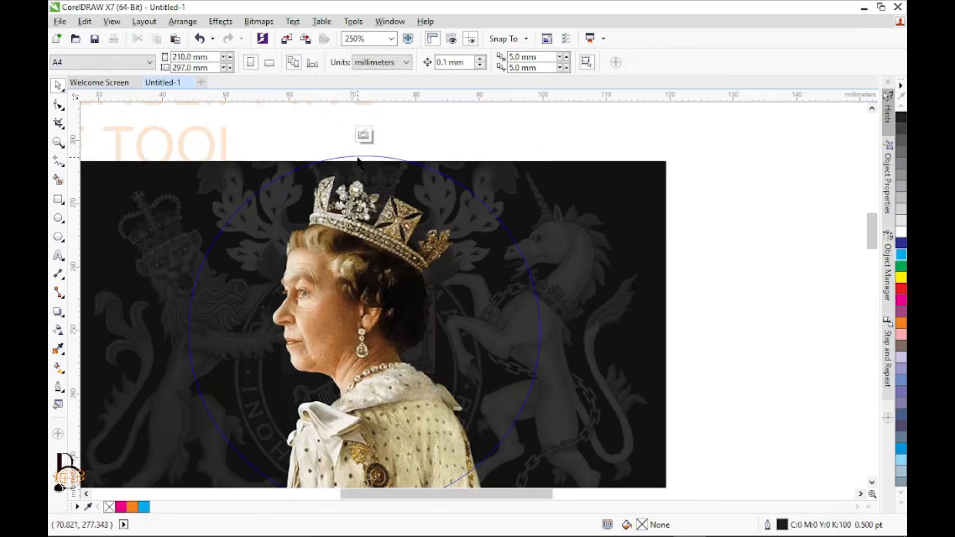
click(871, 482)
click(408, 273)
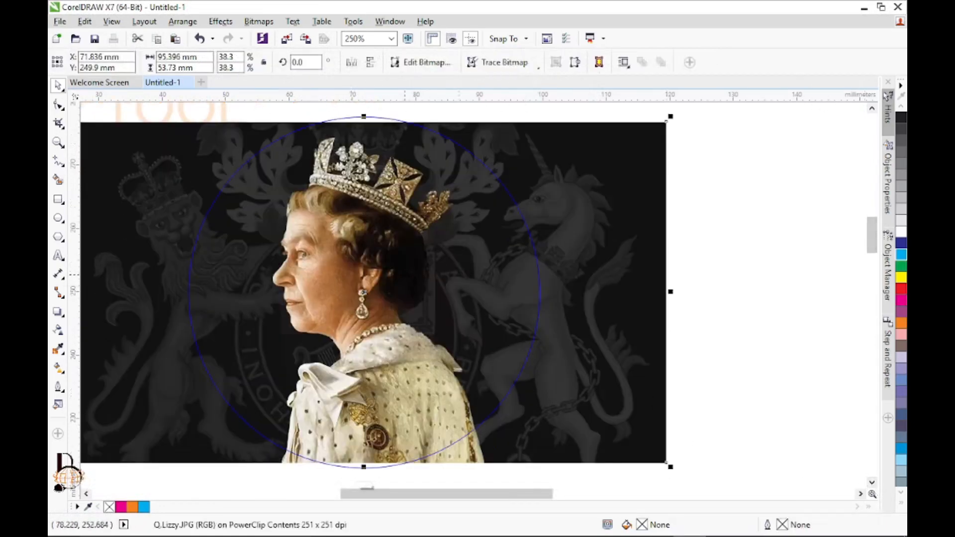
click(872, 109)
click(872, 108)
drag(673, 194, 735, 158)
drag(398, 319, 395, 330)
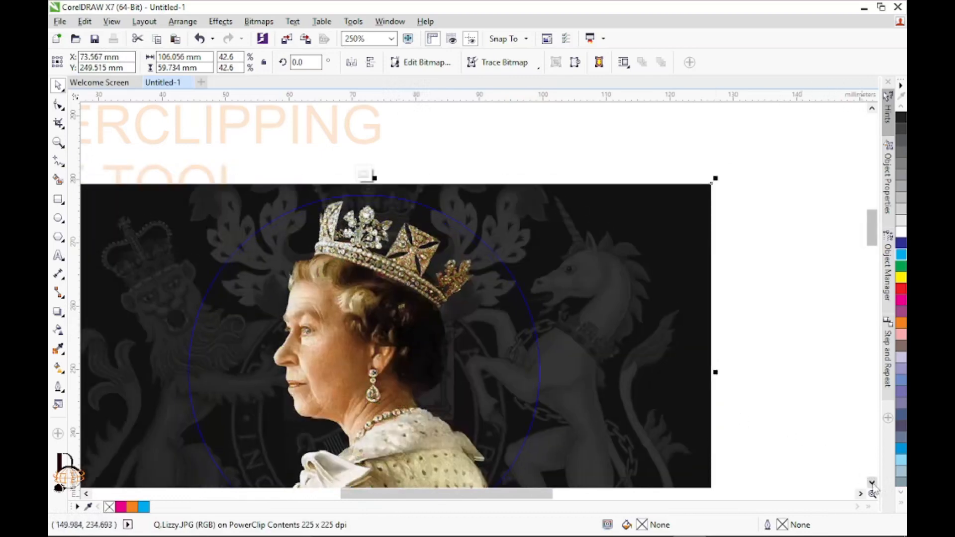
- Shift the portrait image slightly left within the circle and finish editing the PowerClip contents
click(871, 482)
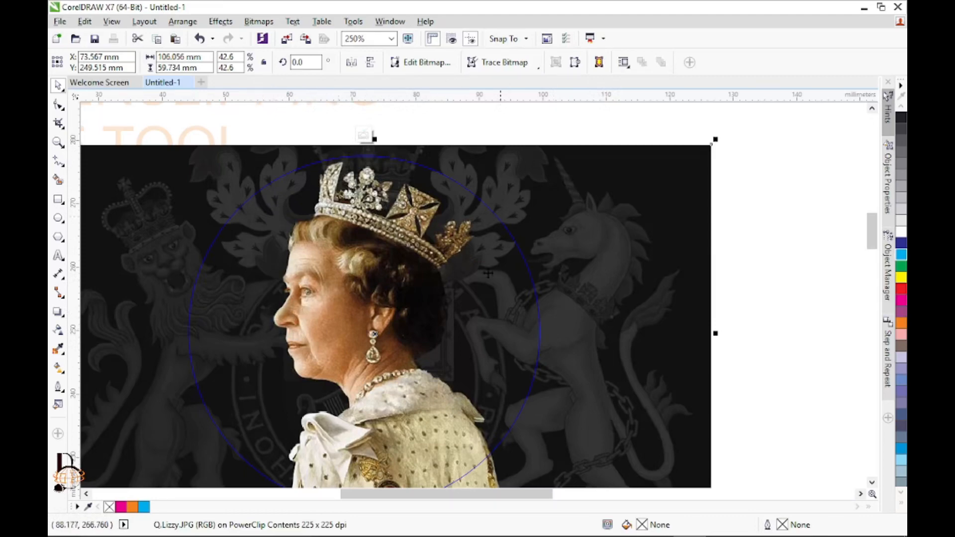
drag(370, 334, 368, 334)
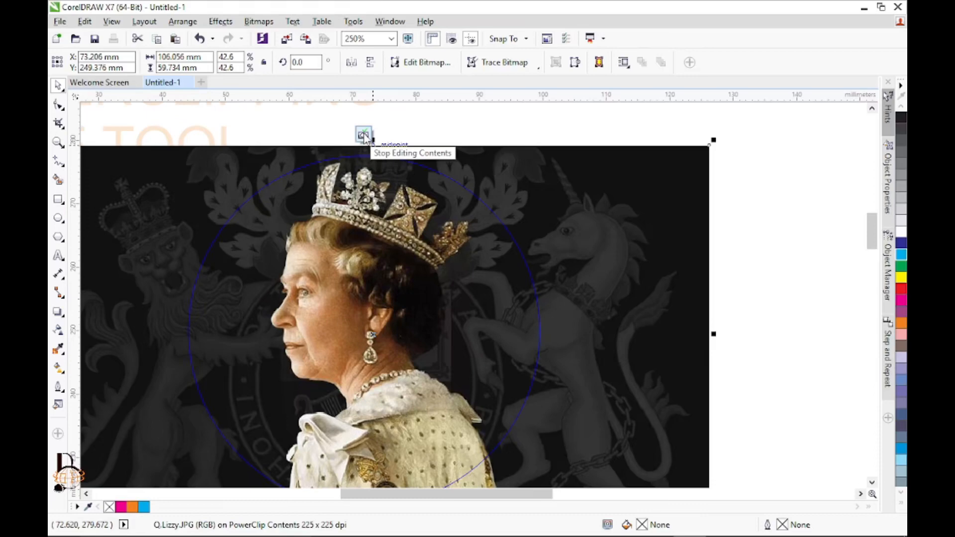
click(363, 136)
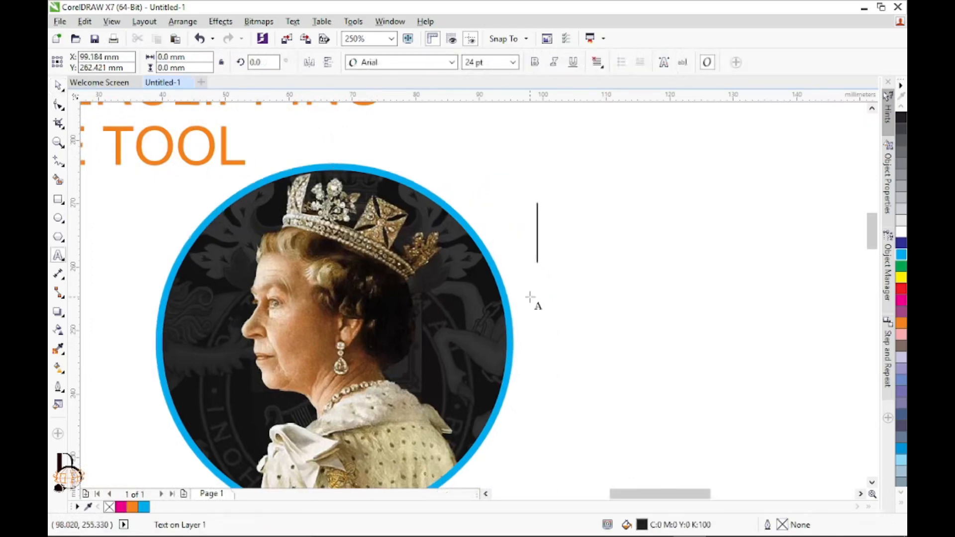
- Add a four-letter first name in capitals as artistic text right of the circle and set its font to Haettenschweiler
text(JOHN)
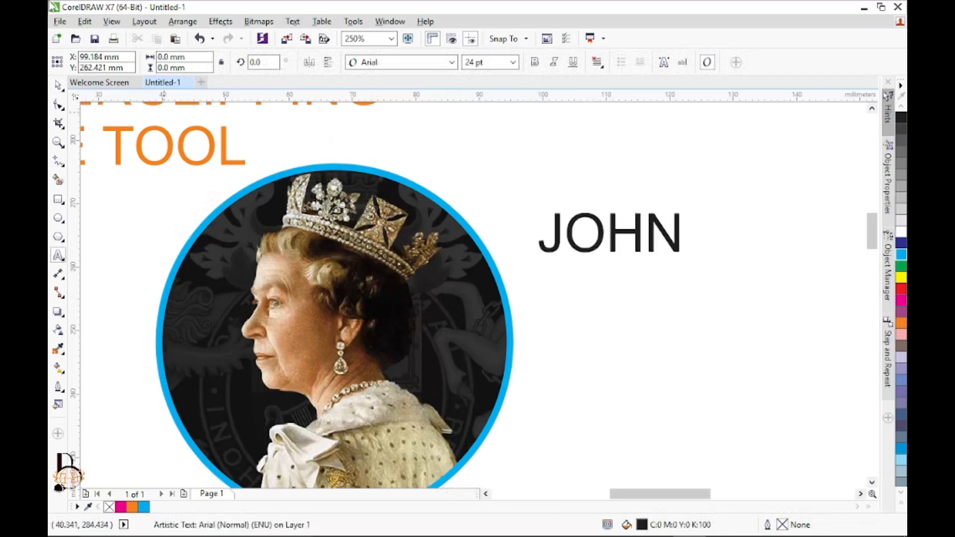
key(ctrl+space)
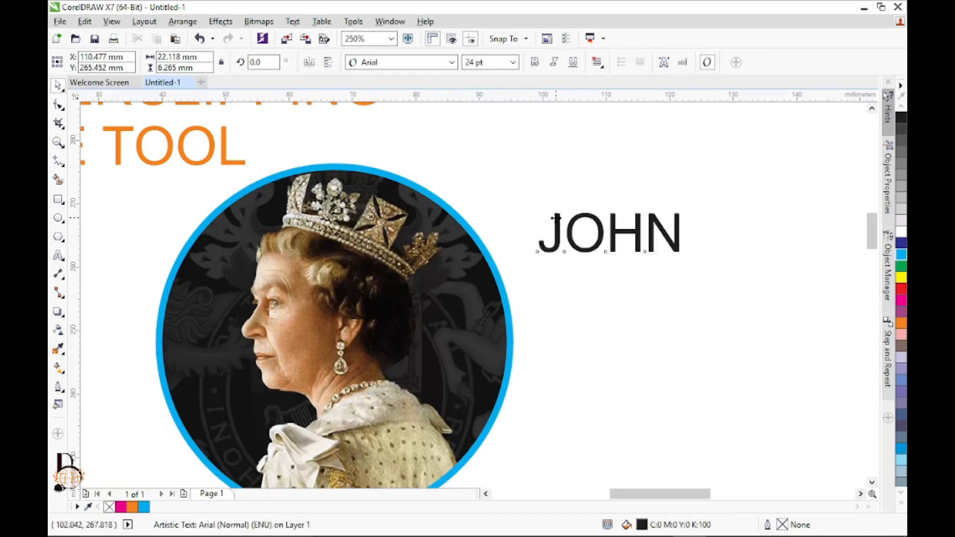
drag(556, 217, 539, 212)
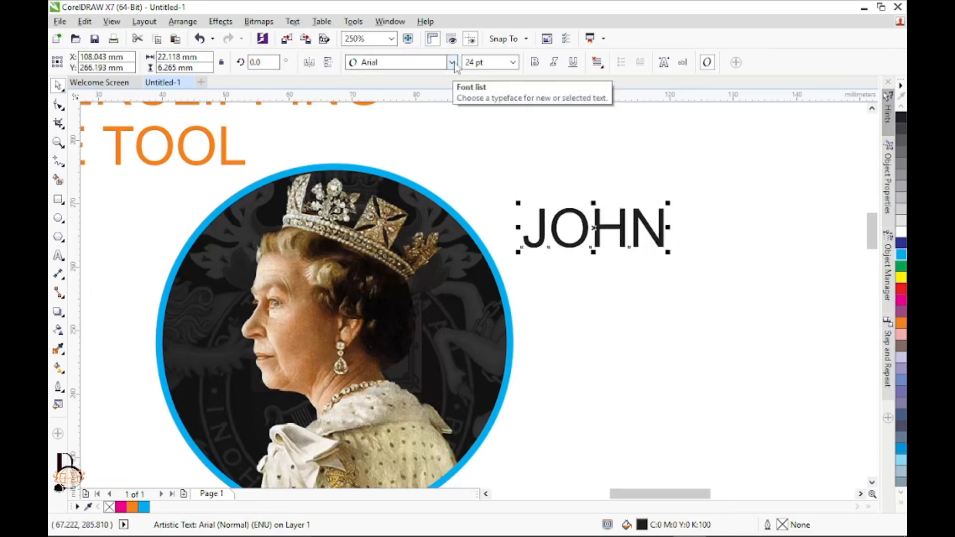
click(452, 62)
click(405, 114)
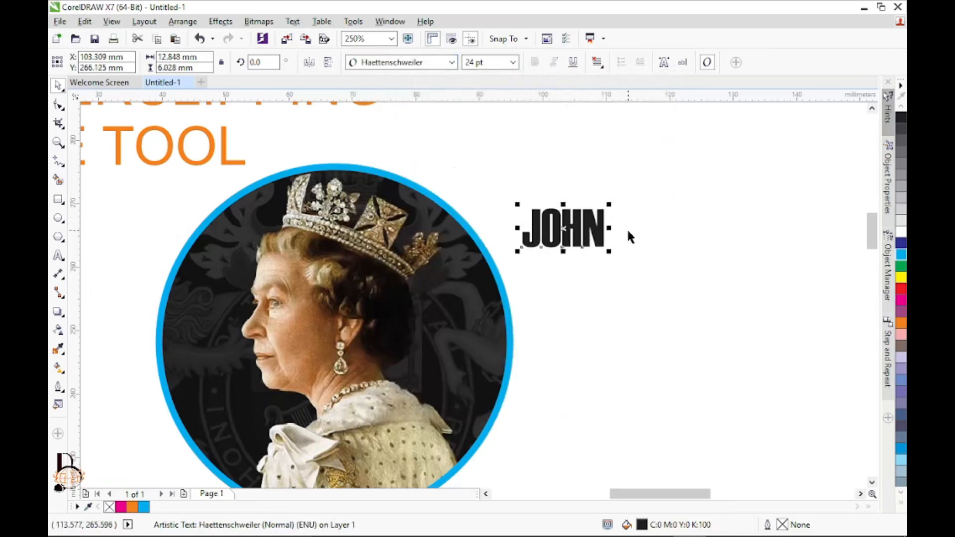
- Enlarge the name text to about 76 pt, move the clipped circle further left, and reposition the text beside it
drag(609, 251, 662, 281)
drag(766, 358, 779, 396)
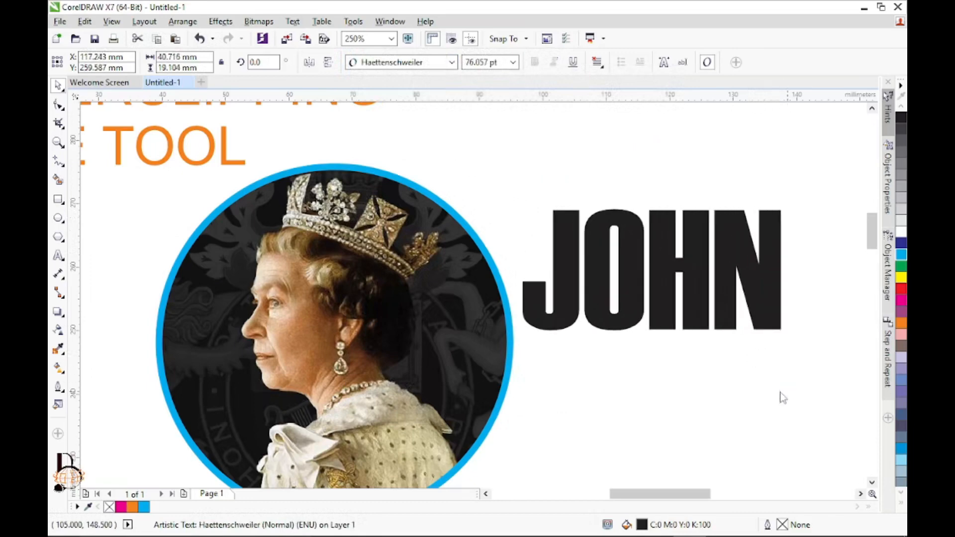
drag(383, 281, 288, 290)
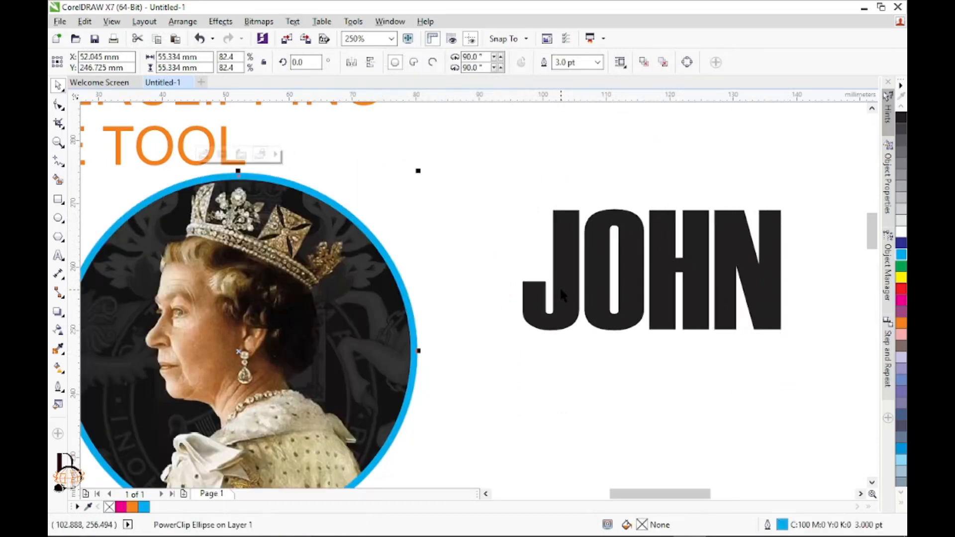
drag(559, 286, 485, 341)
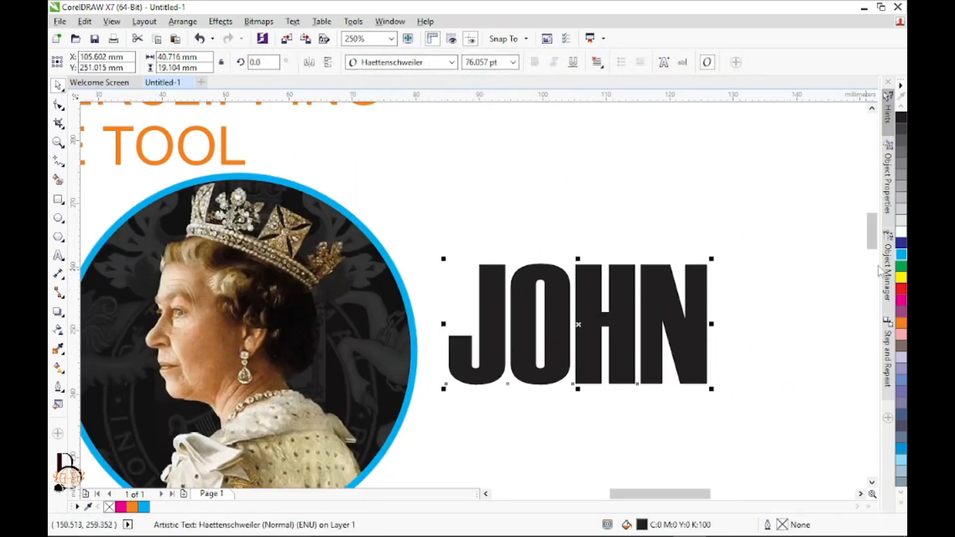
- Fill the name text with orange (C0 M60 Y100 K0) and adjust its position beside the circle
click(901, 255)
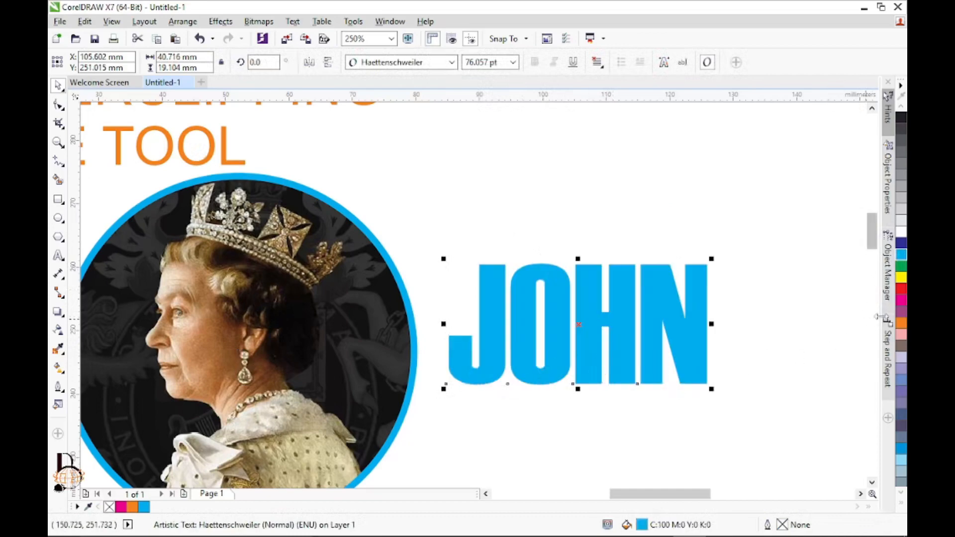
click(901, 325)
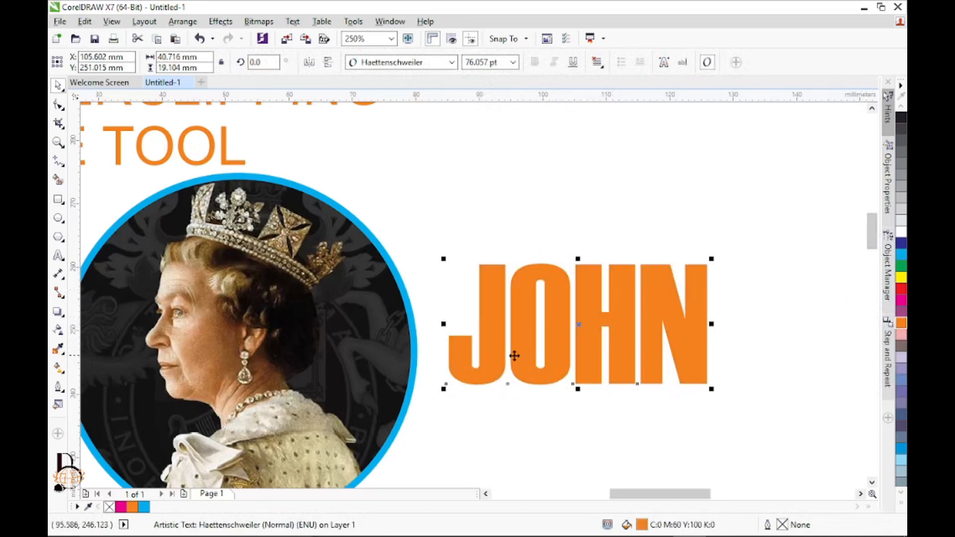
drag(528, 346, 524, 274)
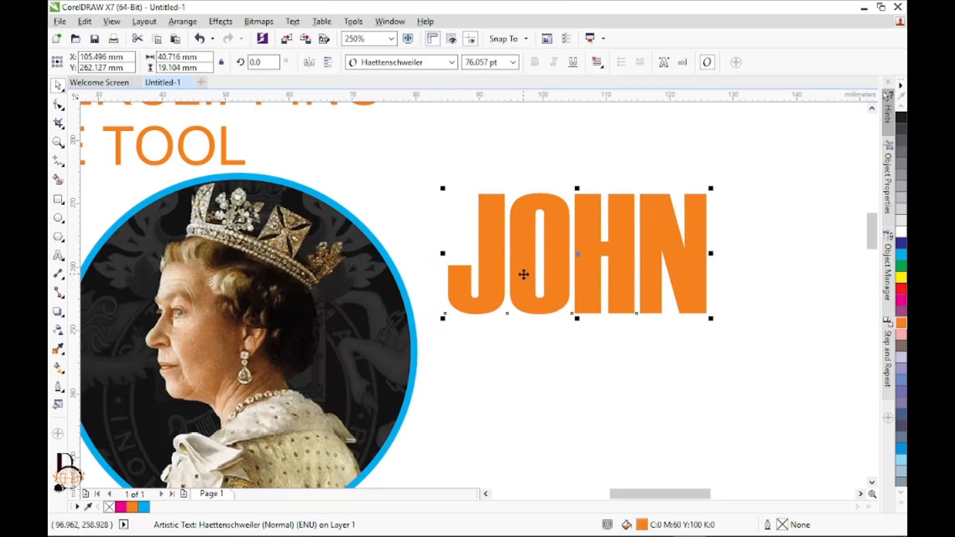
drag(523, 274, 533, 351)
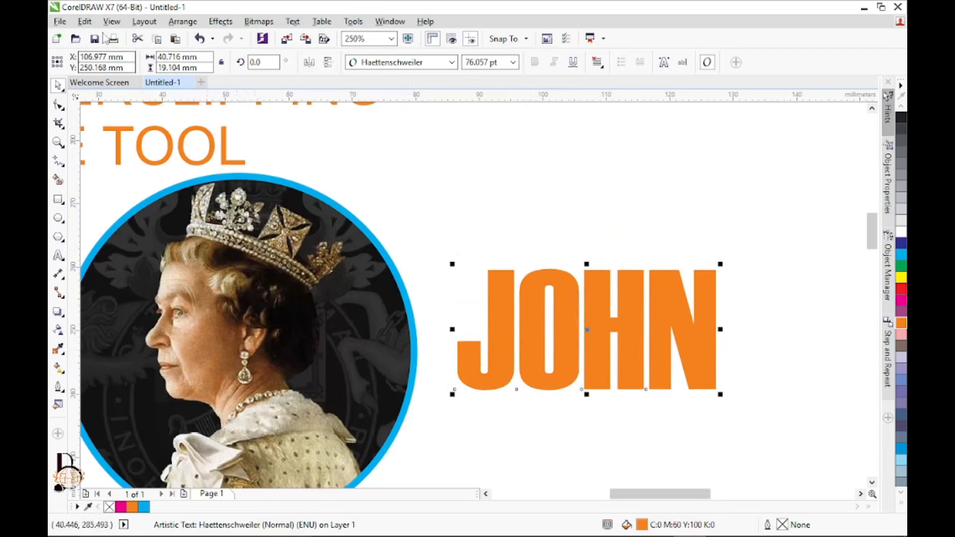
- Import f8acb79c6d5898c18845515b181d1b74.jpg from Pictures at about 21 by 45 mm and place it between the circle and the text
click(60, 22)
click(102, 234)
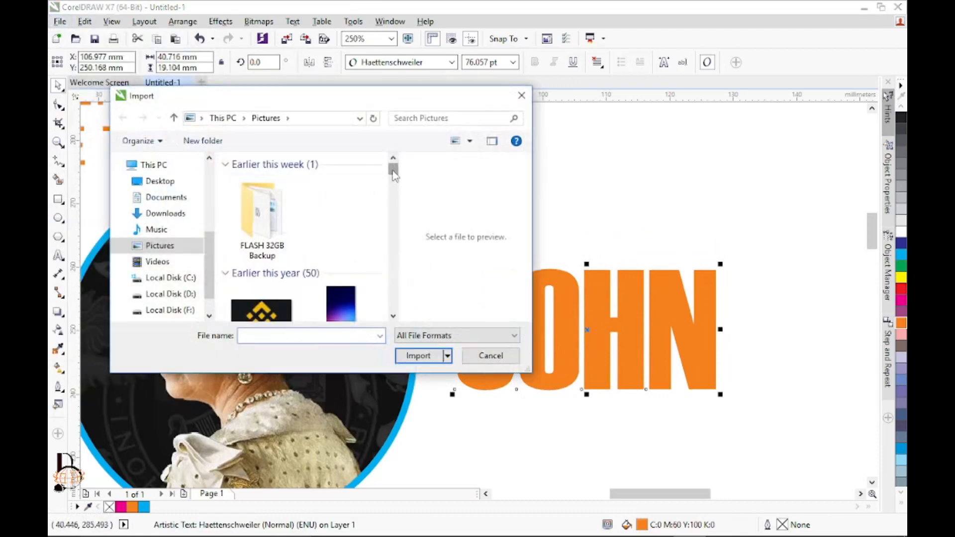
scroll(392, 172, down, 5)
scroll(393, 172, up, 2)
click(350, 205)
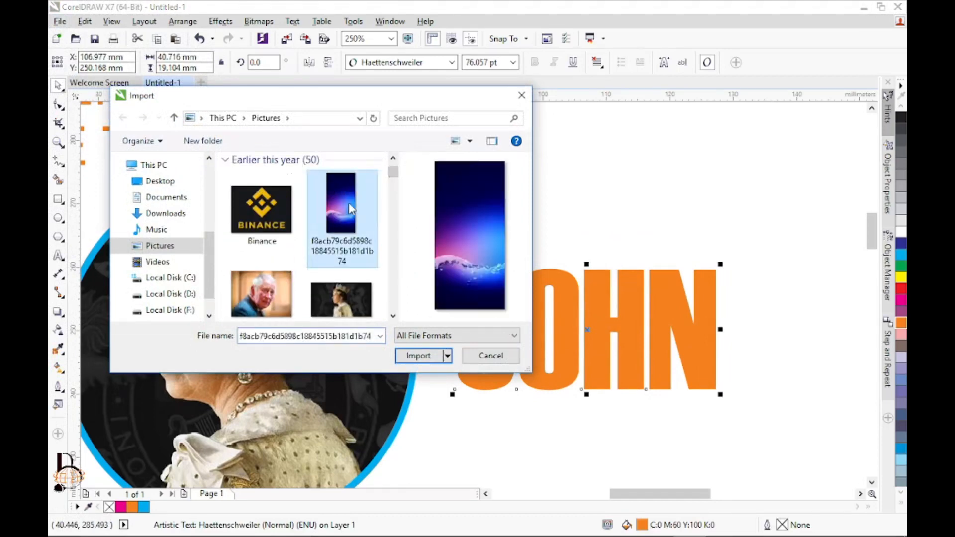
click(404, 356)
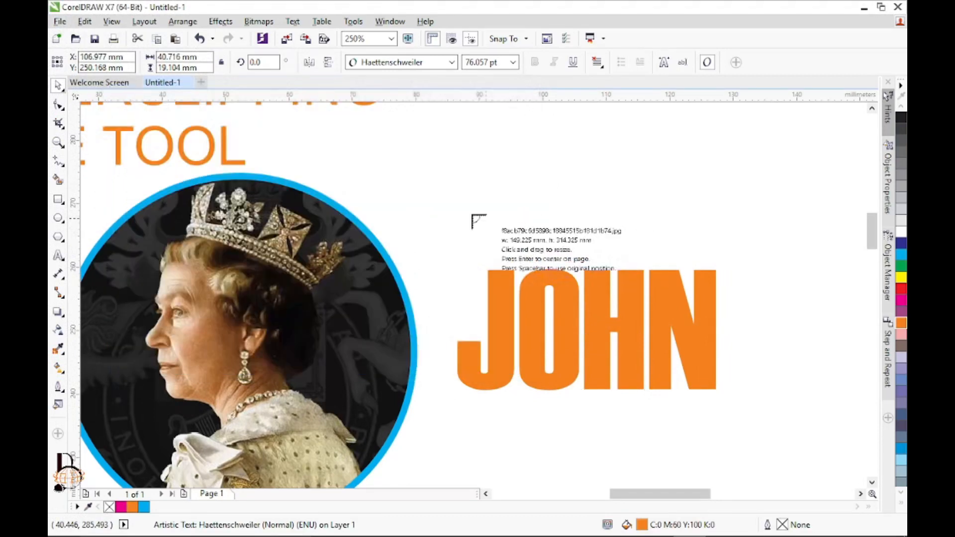
drag(385, 142, 676, 429)
drag(443, 261, 416, 239)
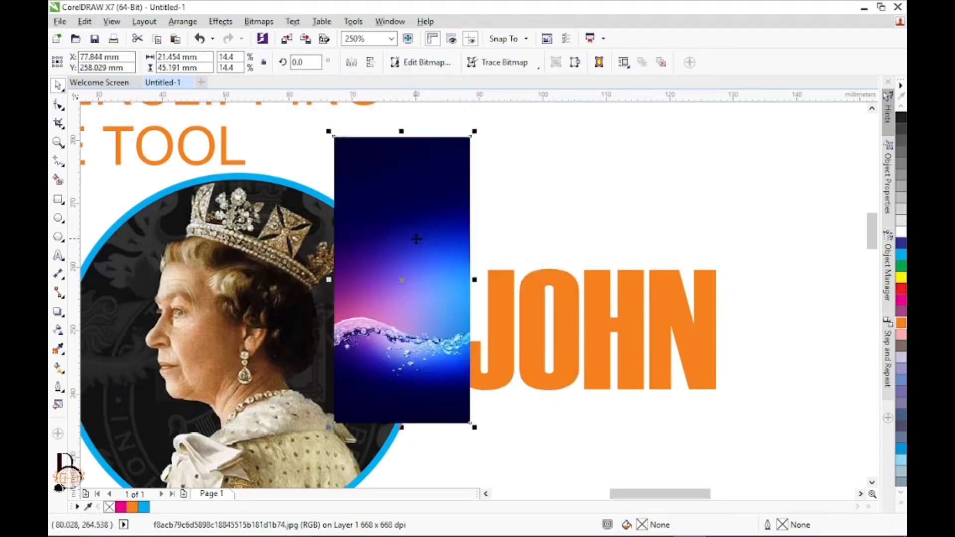
- Rotate the imported blue wave image to 270° and move it just above the orange text
click(405, 212)
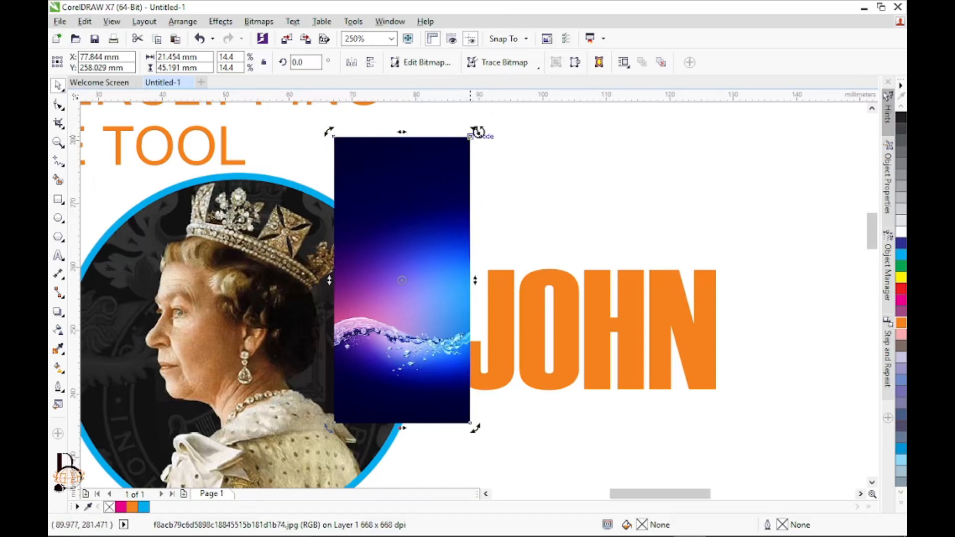
drag(476, 132, 559, 359)
drag(459, 292, 437, 181)
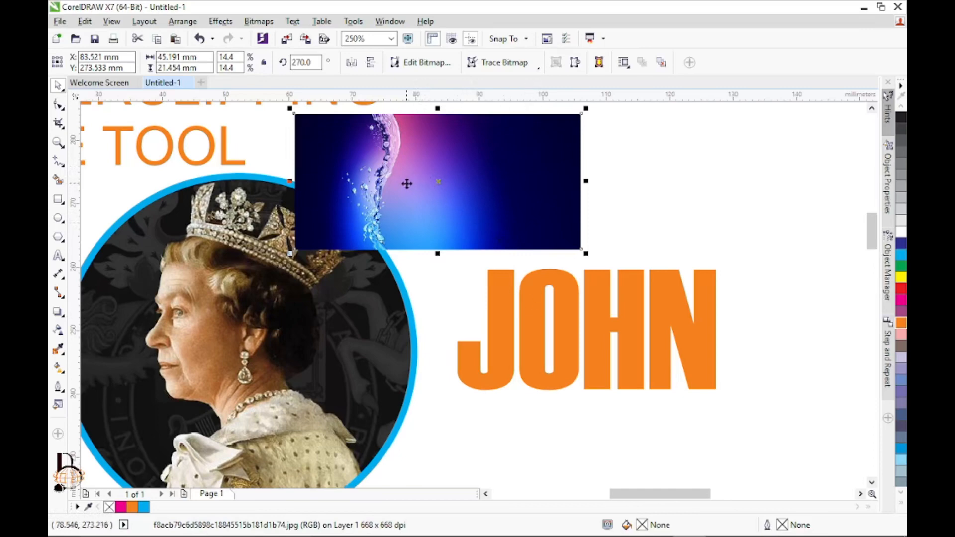
drag(412, 181, 531, 193)
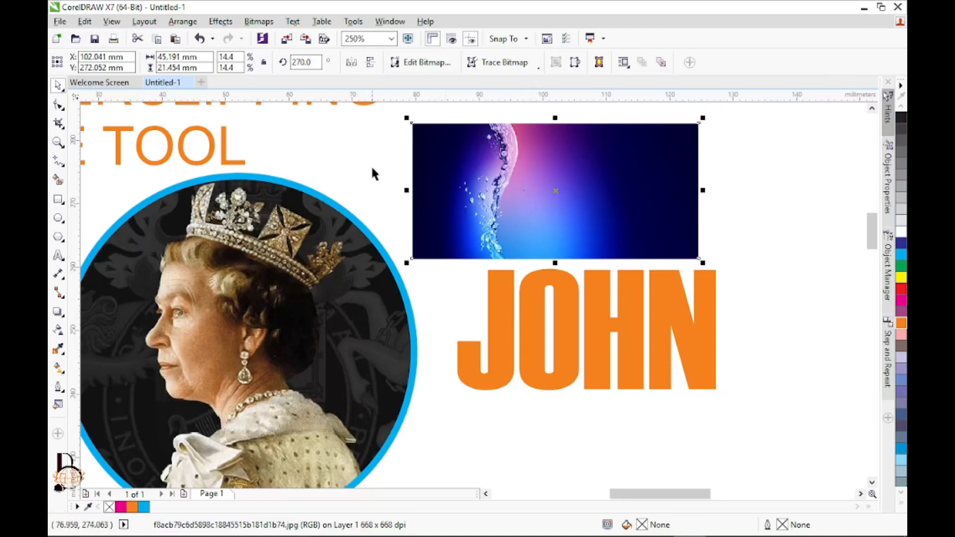
- PowerClip the rotated blue wave image inside the orange name text
click(220, 21)
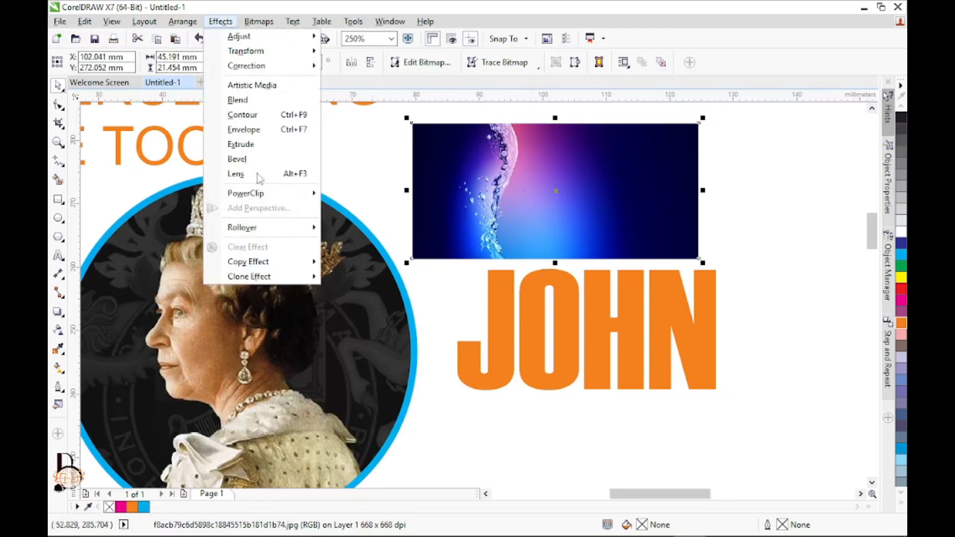
mouse_move(263, 194)
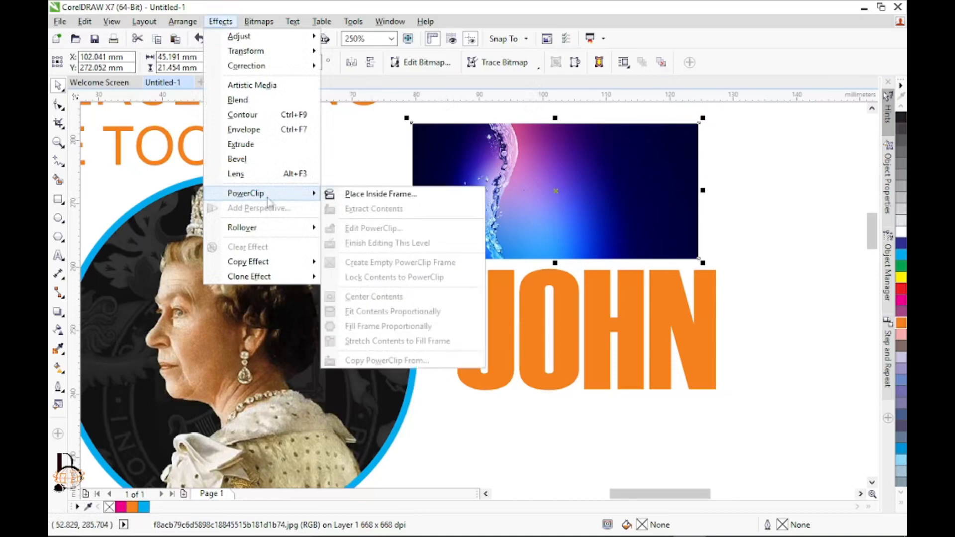
click(381, 194)
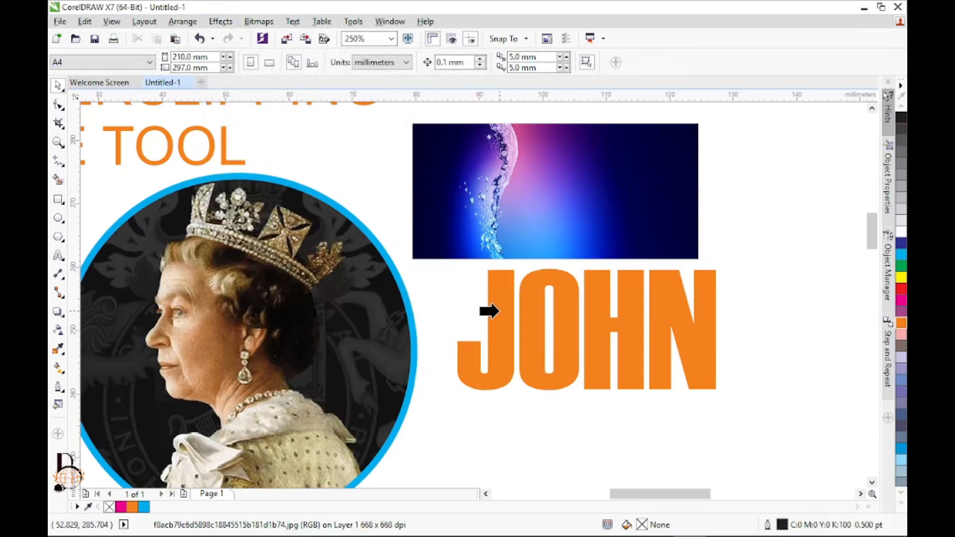
click(489, 312)
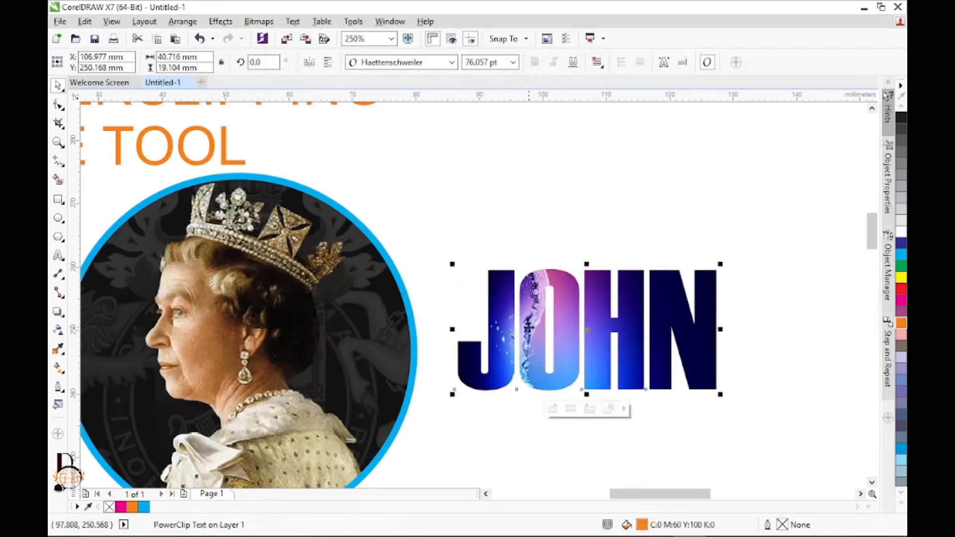
- Move the clipped name text up beside the circle, and enter and leave its PowerClip contents
drag(528, 350, 509, 292)
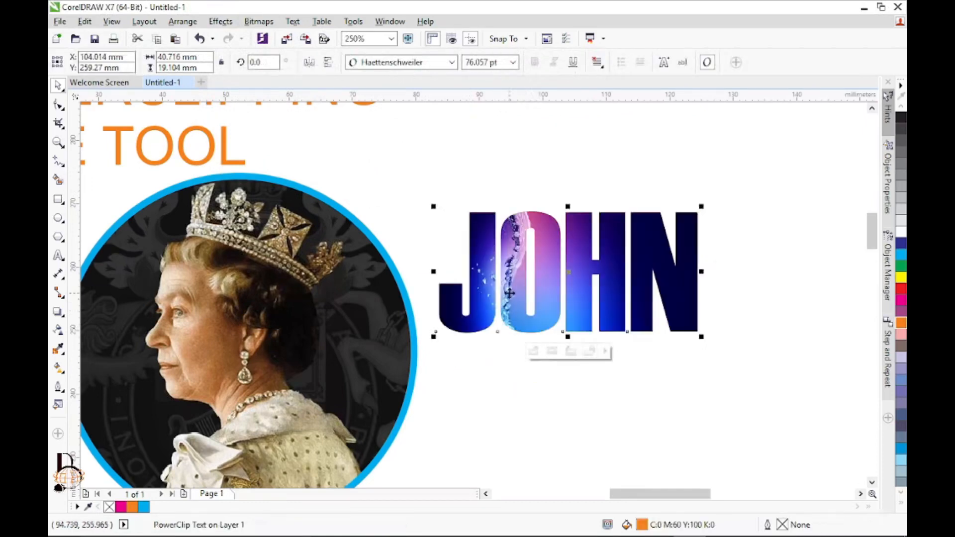
ctrl+click(517, 260)
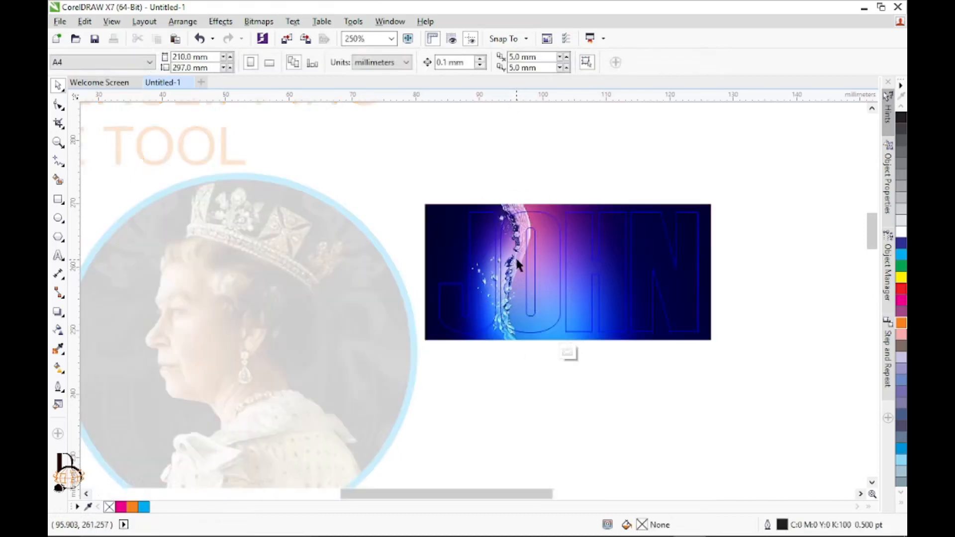
ctrl+click(813, 147)
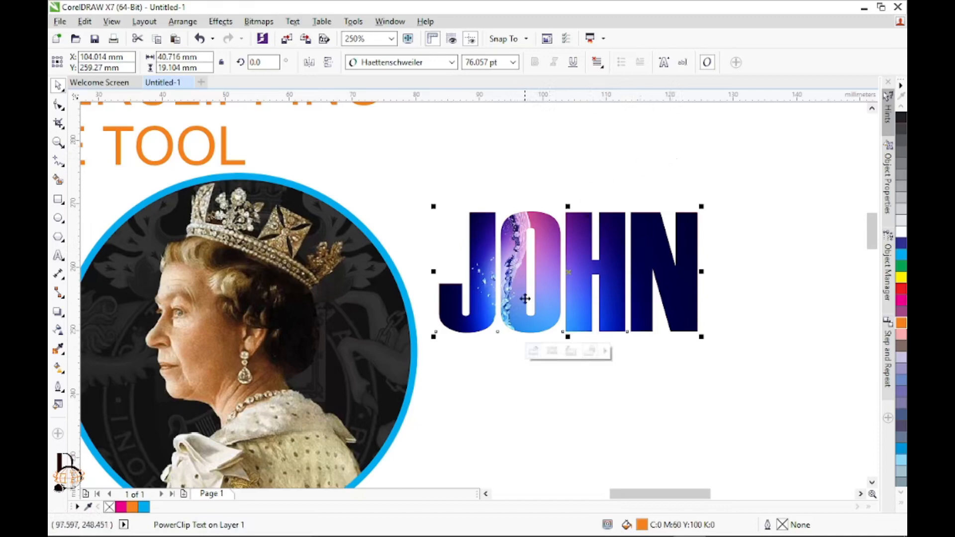
- Enlarge the wave image inside the PowerClip to about 51 by 24 mm with its splash over the first letter, and move the text up slightly
click(532, 351)
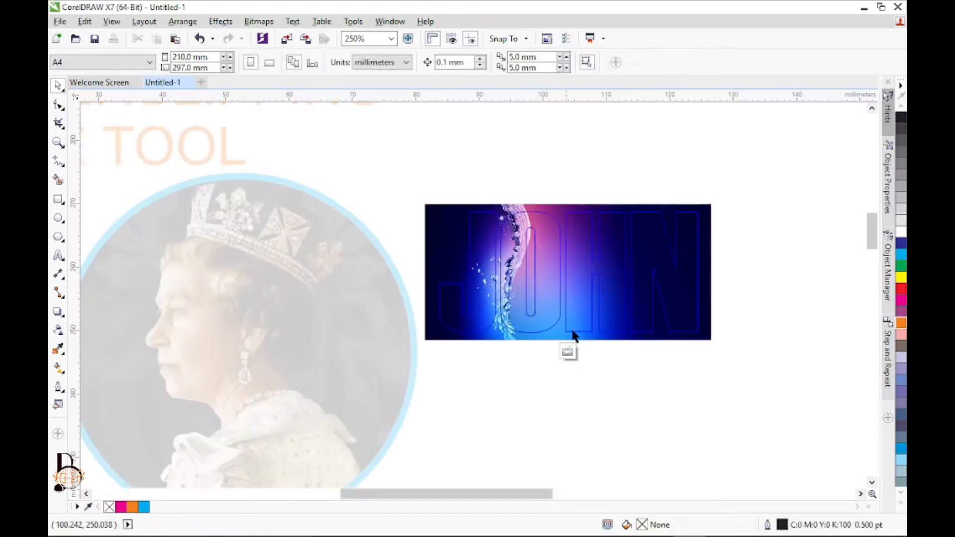
click(573, 337)
drag(418, 198, 393, 186)
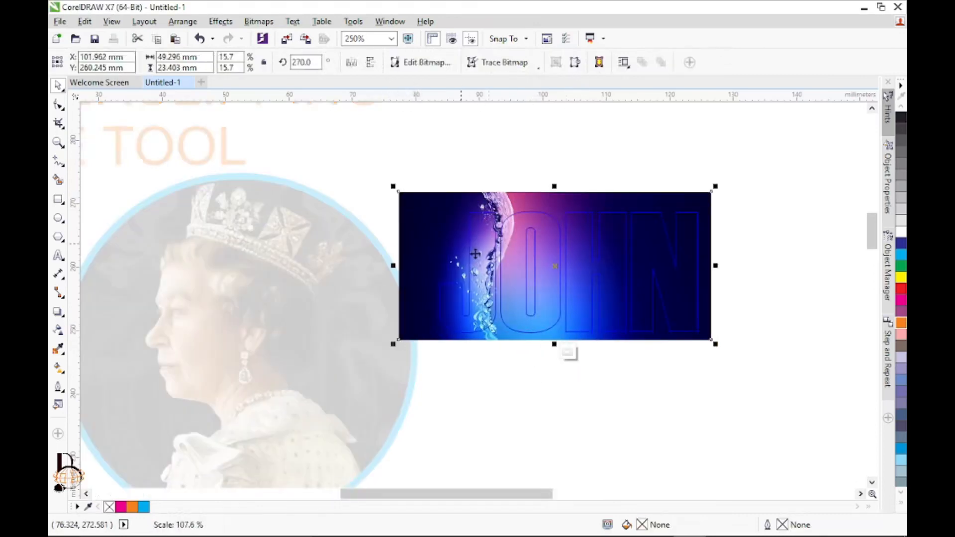
mouse_move(475, 254)
mouse_down()
mouse_move(472, 271)
mouse_move(463, 267)
mouse_up()
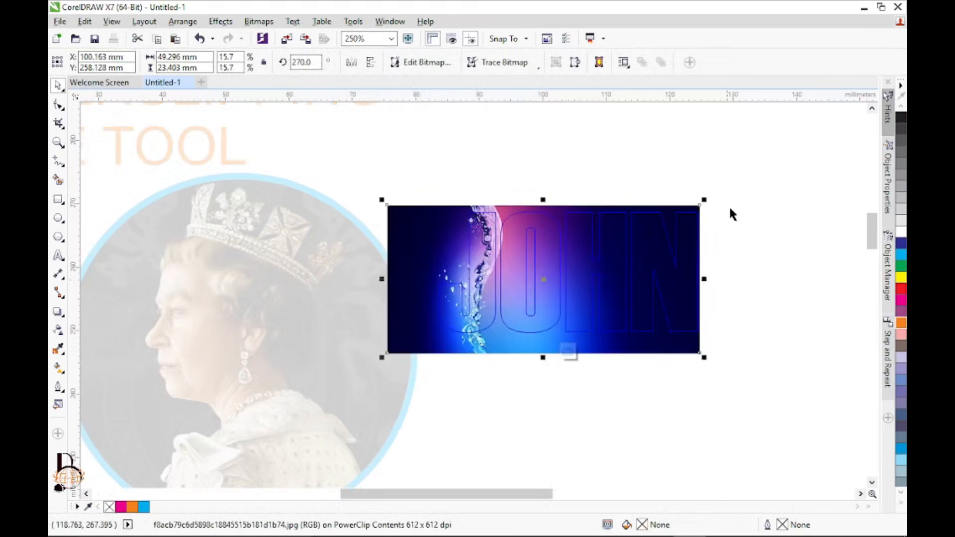
drag(703, 199, 712, 200)
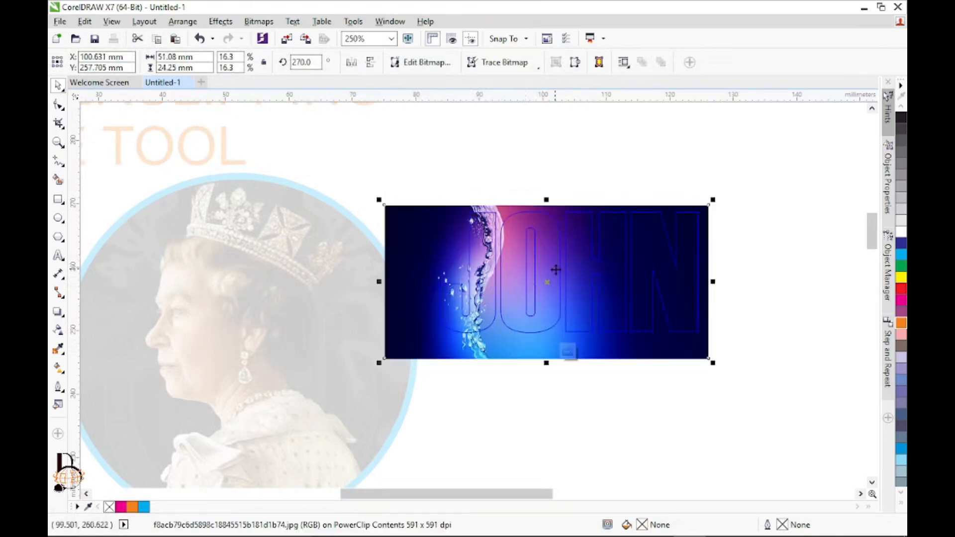
click(567, 352)
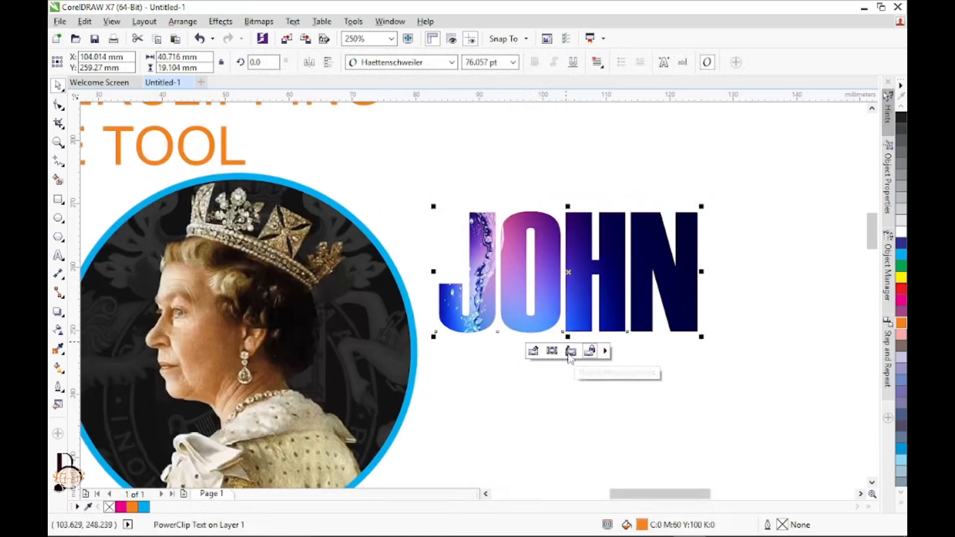
drag(550, 281, 549, 259)
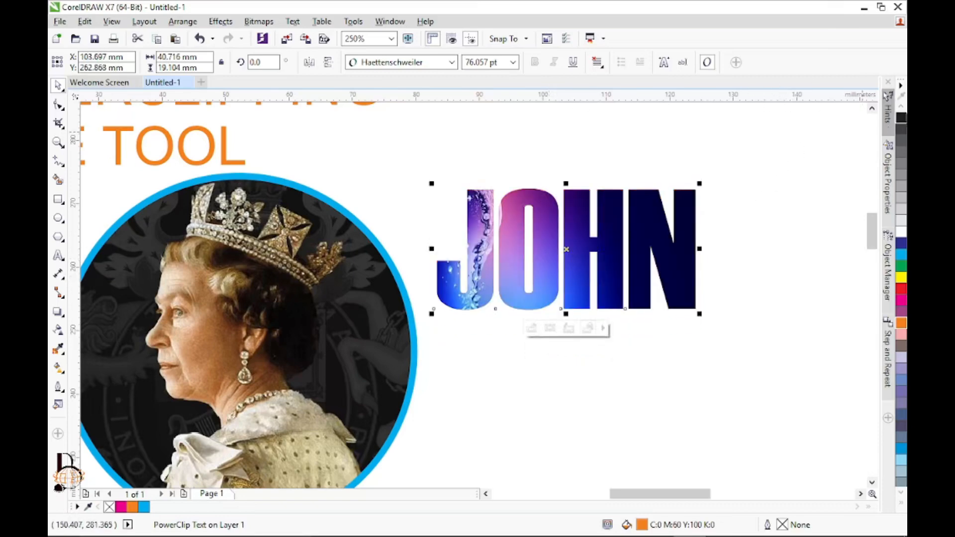
- Give the clipped name text a black 2 pt outline placed behind its fill
right_click(900, 119)
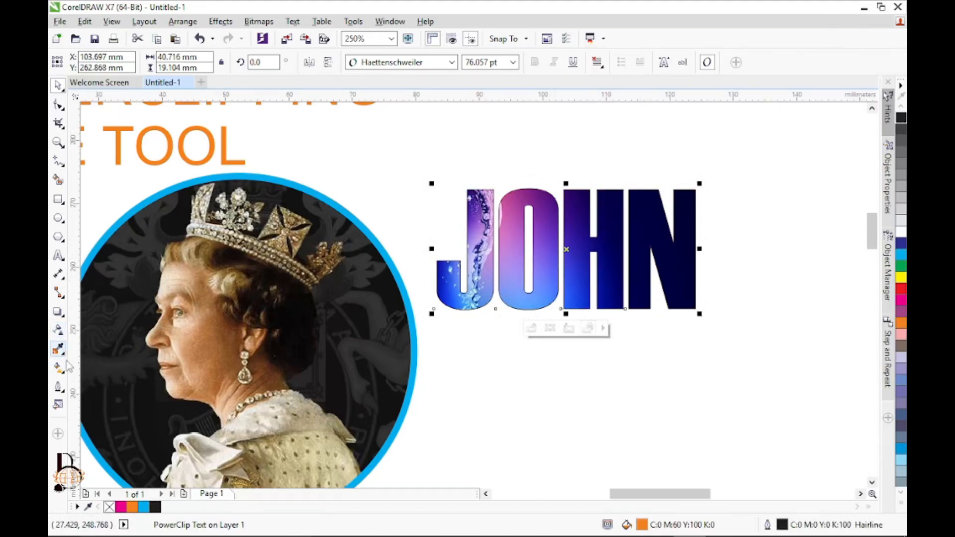
click(58, 386)
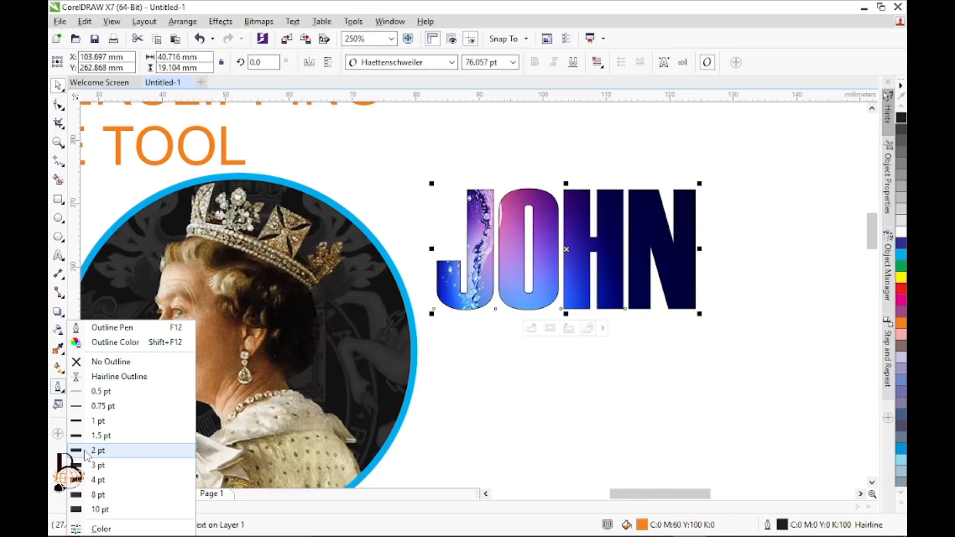
click(87, 451)
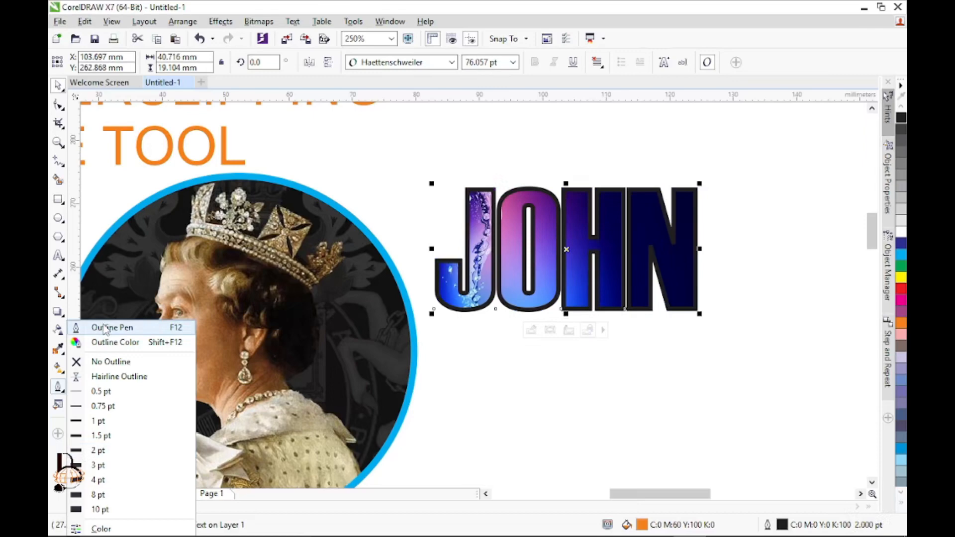
click(106, 328)
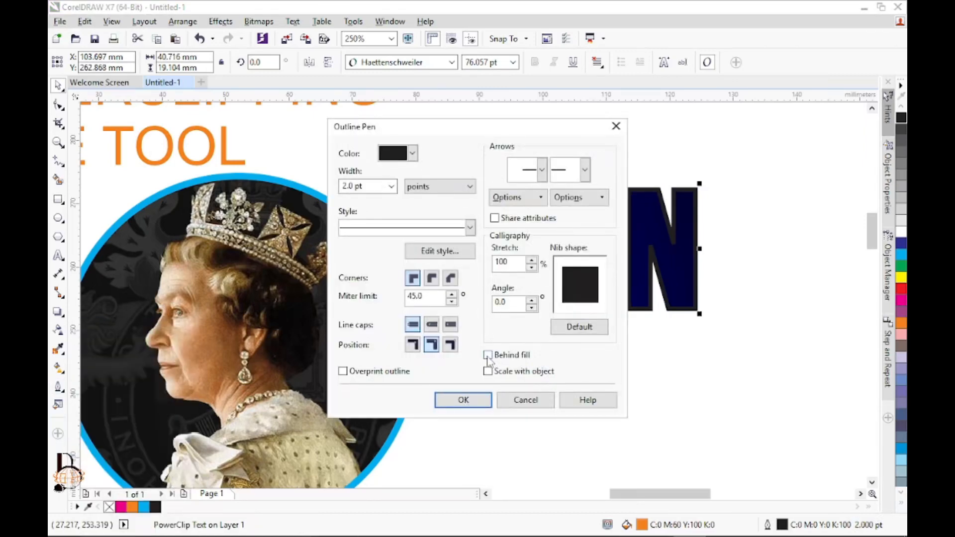
click(488, 356)
drag(468, 125, 373, 139)
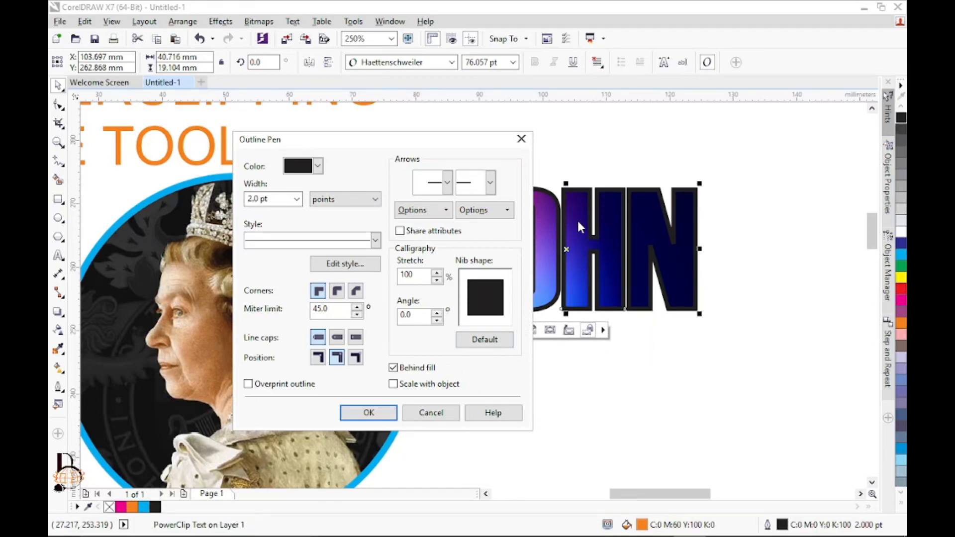
click(369, 412)
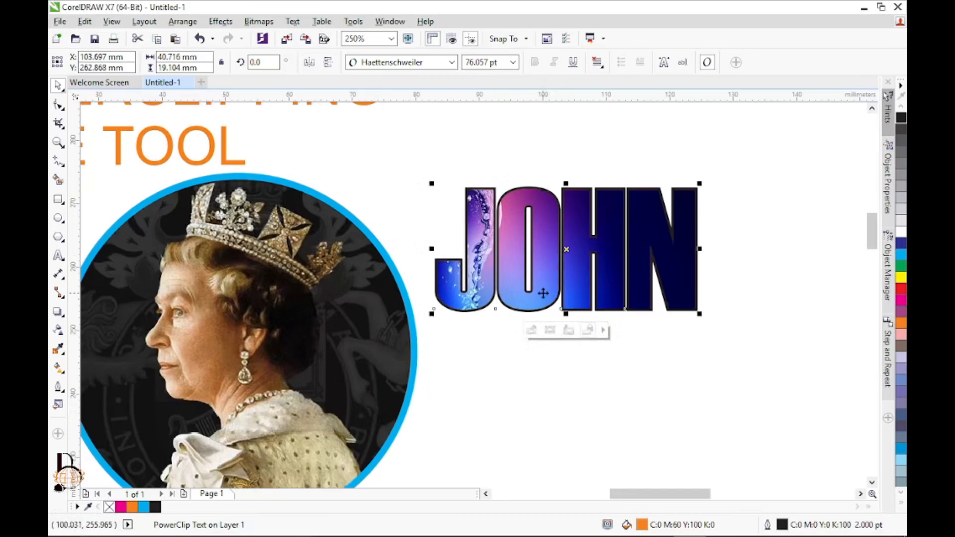
- Try dark blue and cyan on the name text's outline and settle on orange (C0 M60 Y100 K0)
right_click(901, 243)
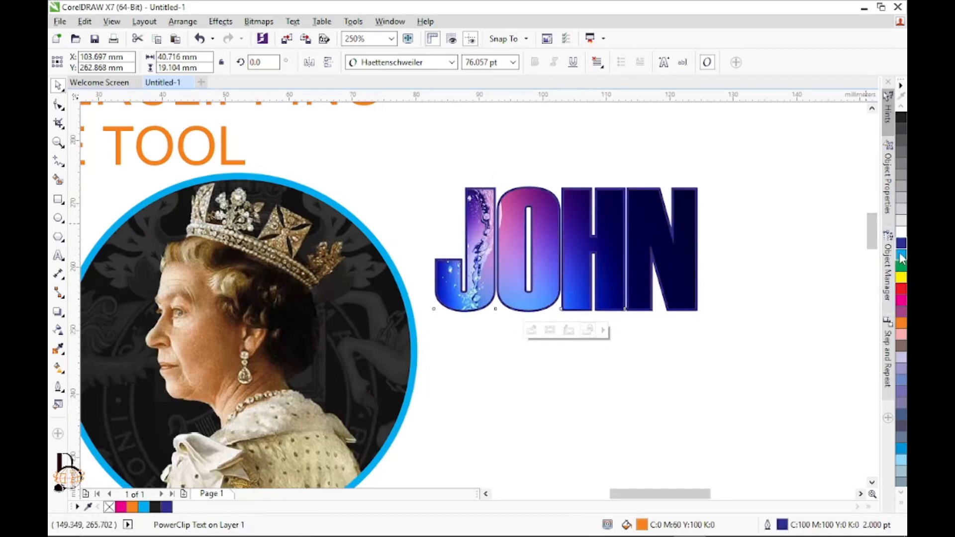
right_click(902, 255)
right_click(901, 324)
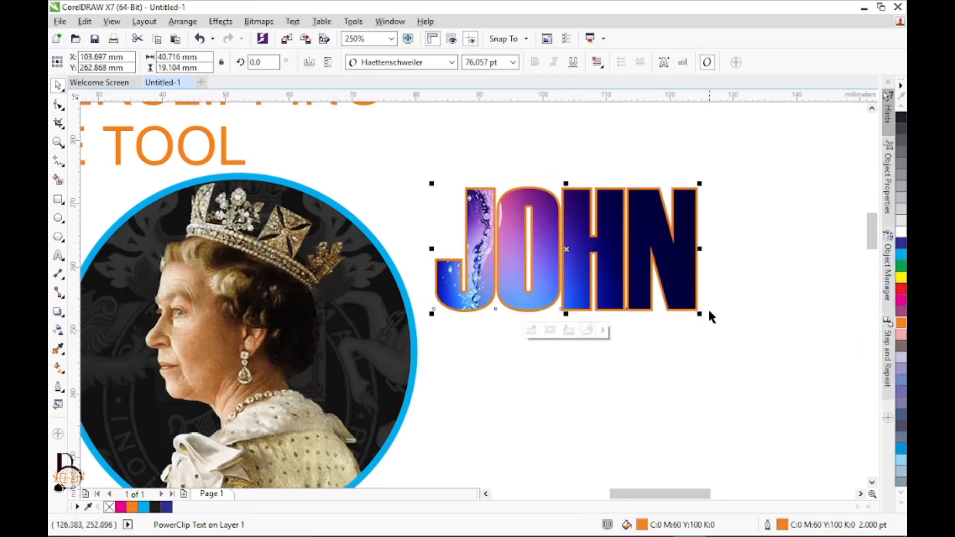
- Enlarge the name text to about 79 by 37 mm and place it near the page's upper right corner
drag(701, 315, 732, 343)
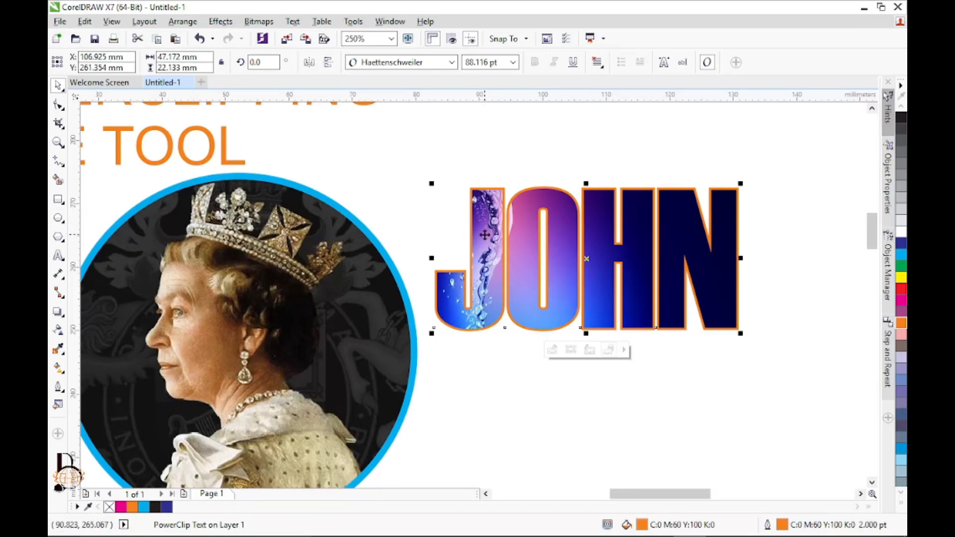
scroll(484, 234, down, 1)
drag(494, 246, 592, 218)
drag(712, 258, 812, 358)
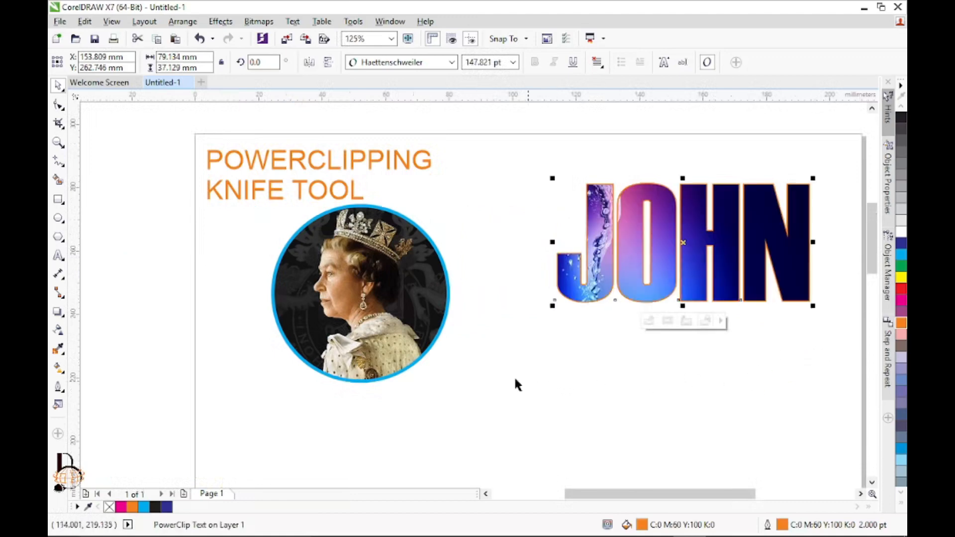
- Move the clipped portrait circle directly below the name text, clearing the area under the heading
click(350, 288)
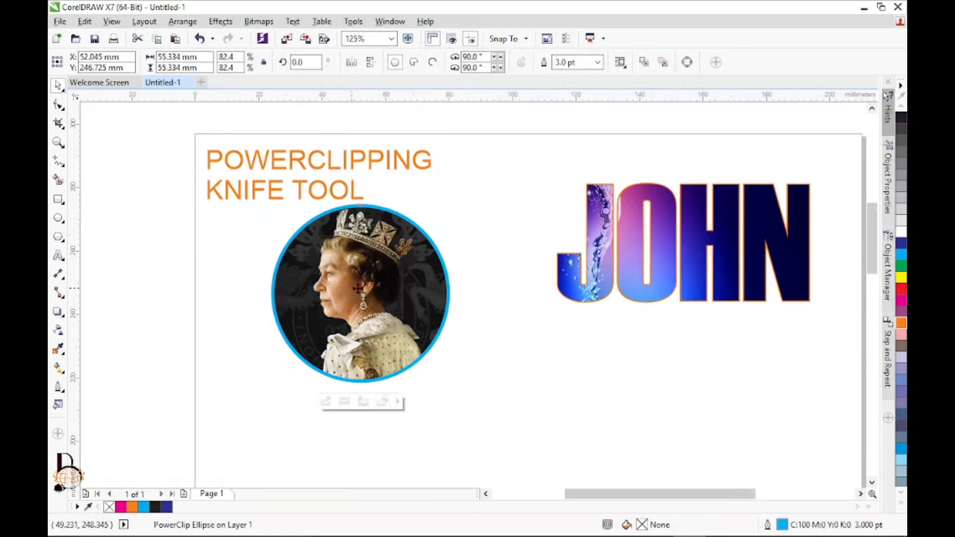
drag(350, 288, 447, 274)
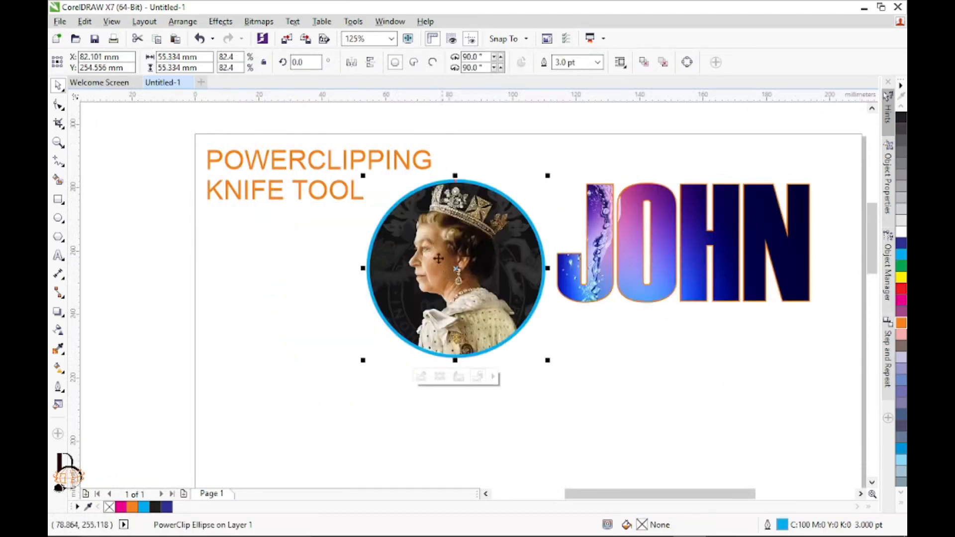
drag(436, 246, 685, 365)
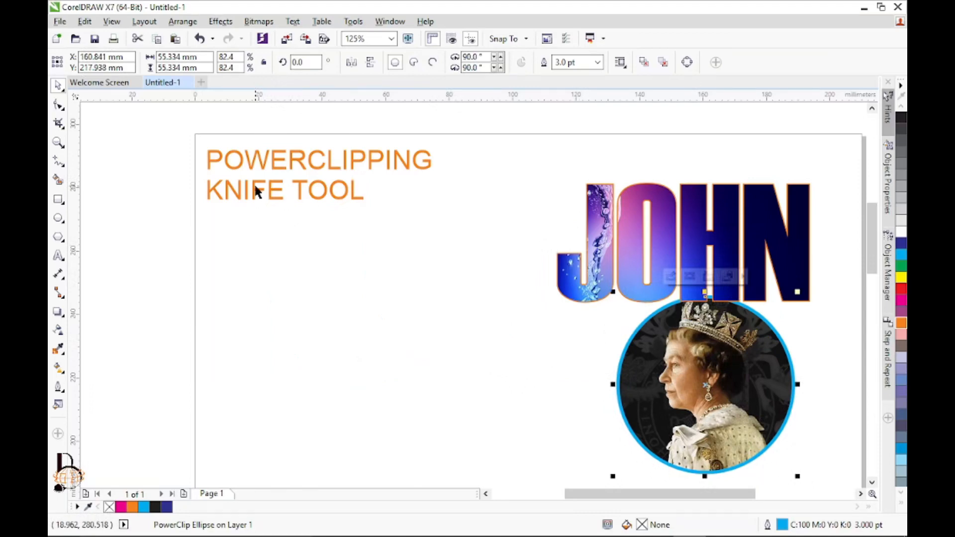
- Draw a rectangle about 97 by 52 mm and place it just below the orange heading
click(57, 200)
drag(243, 290, 552, 456)
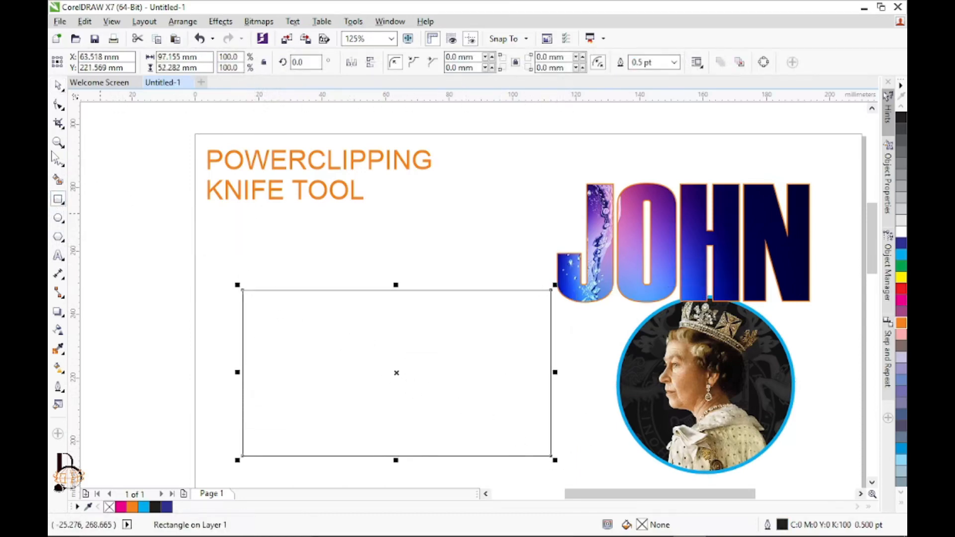
click(57, 85)
drag(313, 291, 285, 226)
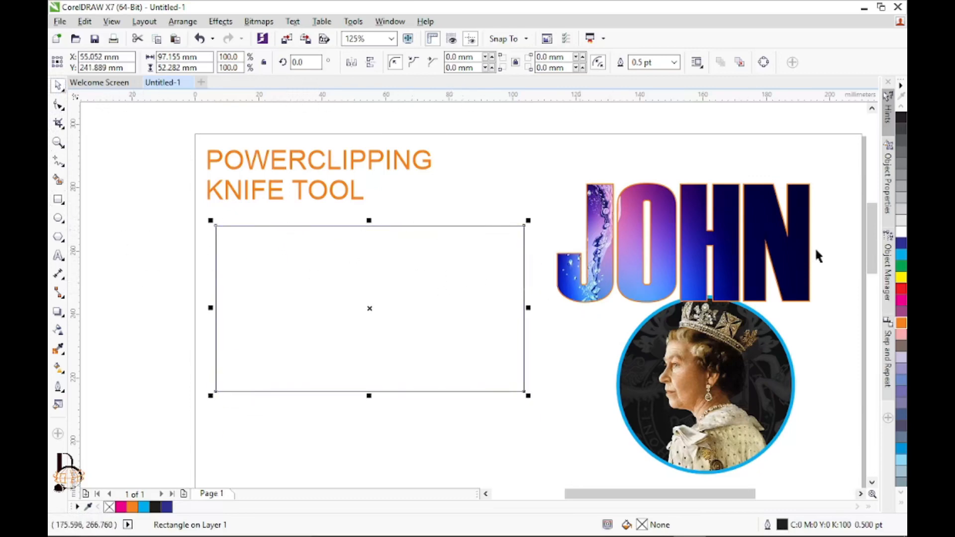
- Fill the rectangle with orange (C0 M60 Y100 K0) after trying green, and remove its outline
click(902, 268)
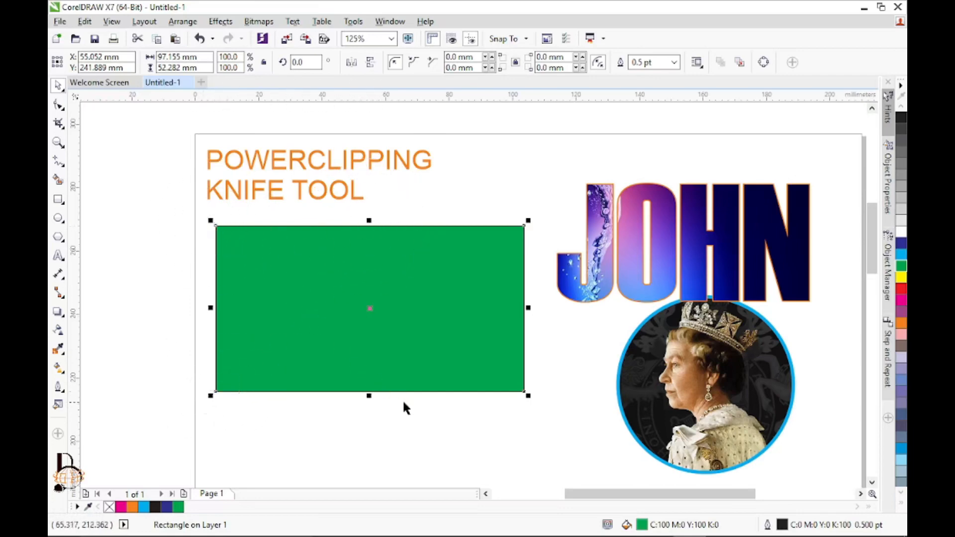
key(ctrl)
click(901, 323)
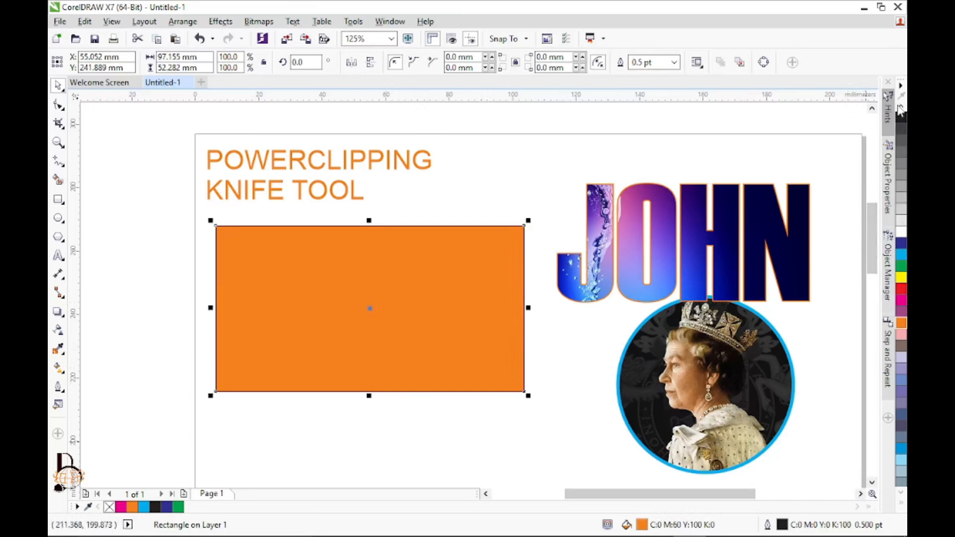
click(64, 392)
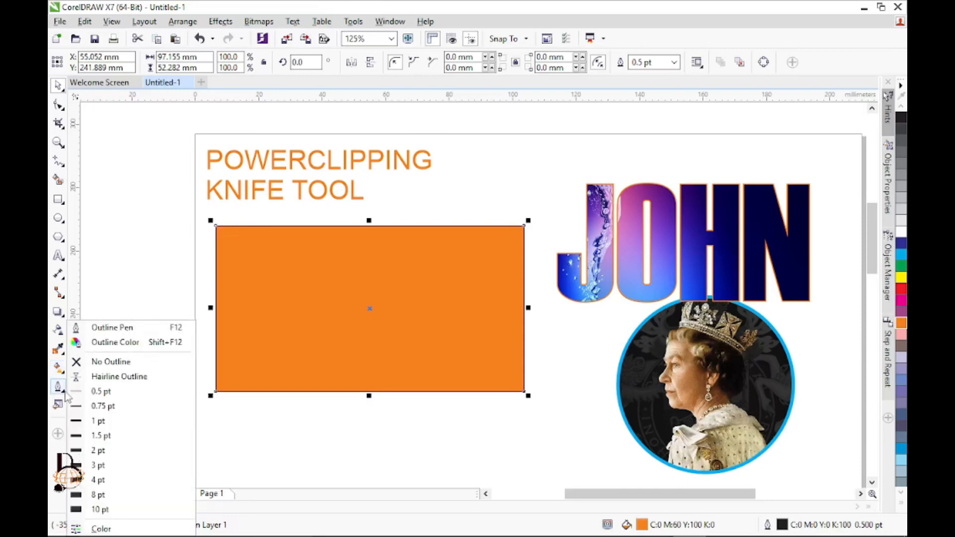
click(105, 362)
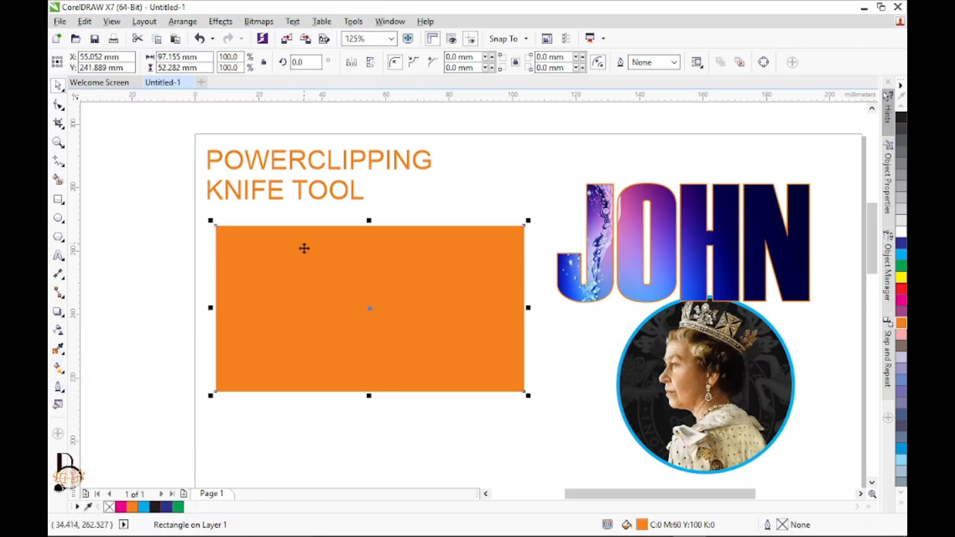
- Cut the orange rectangle with the Knife tool along a straight diagonal from its top edge's middle to the bottom edge near the left corner
scroll(341, 345, up, 2)
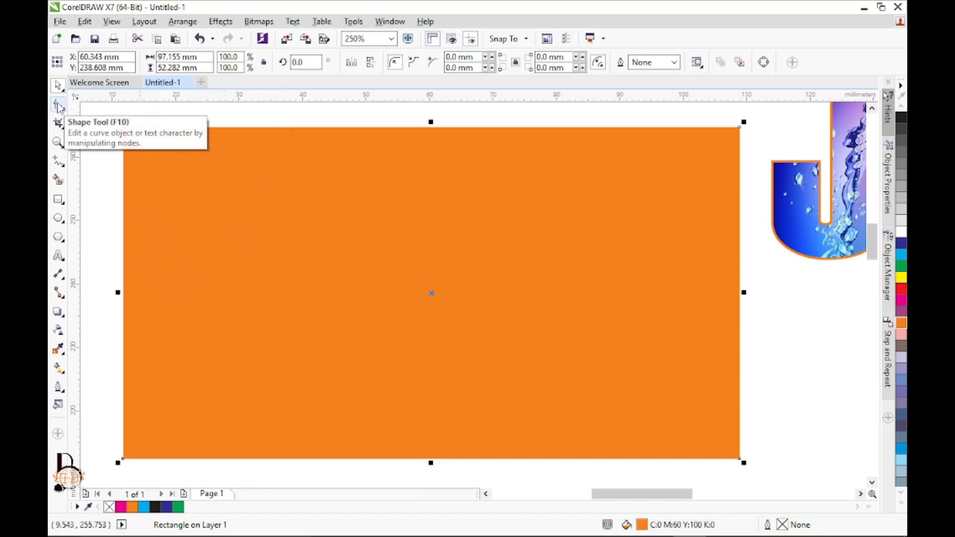
click(59, 124)
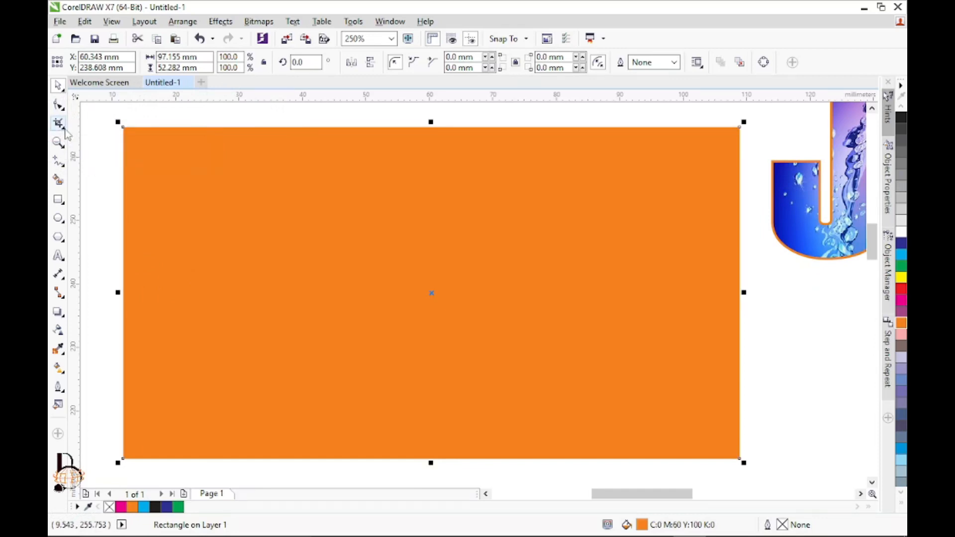
click(65, 133)
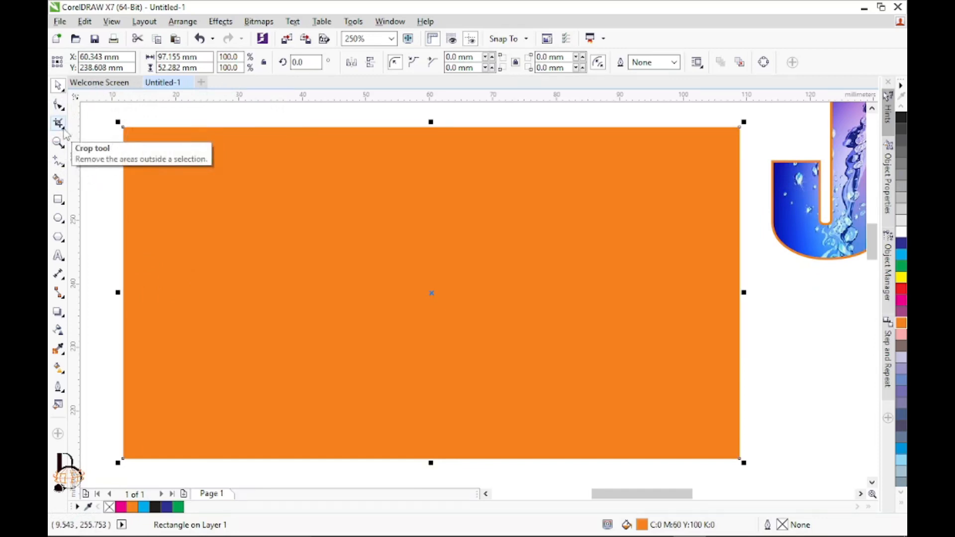
click(64, 130)
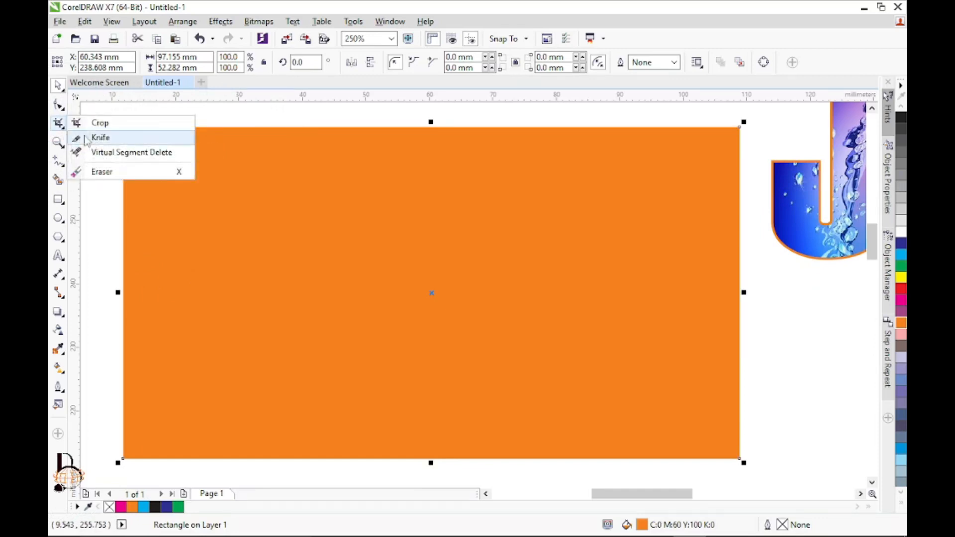
click(100, 138)
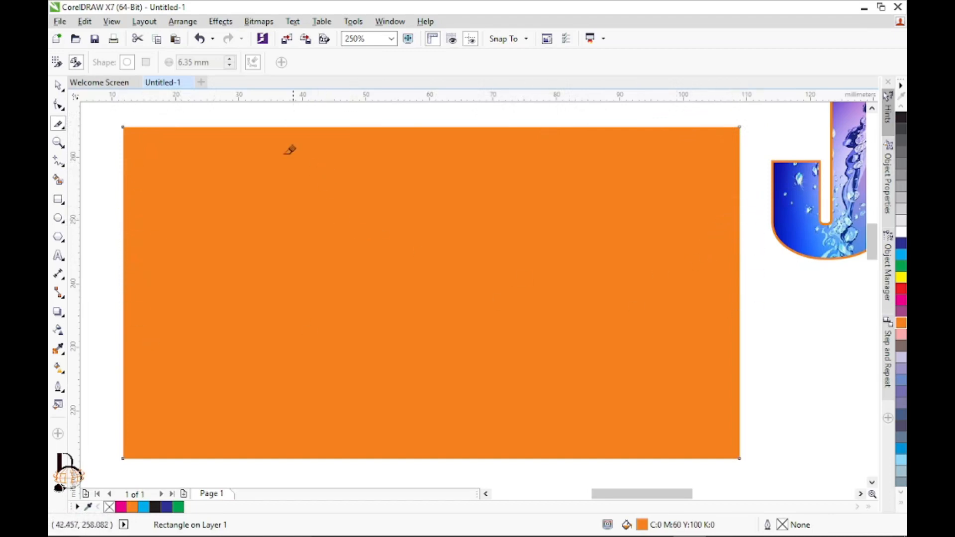
click(466, 126)
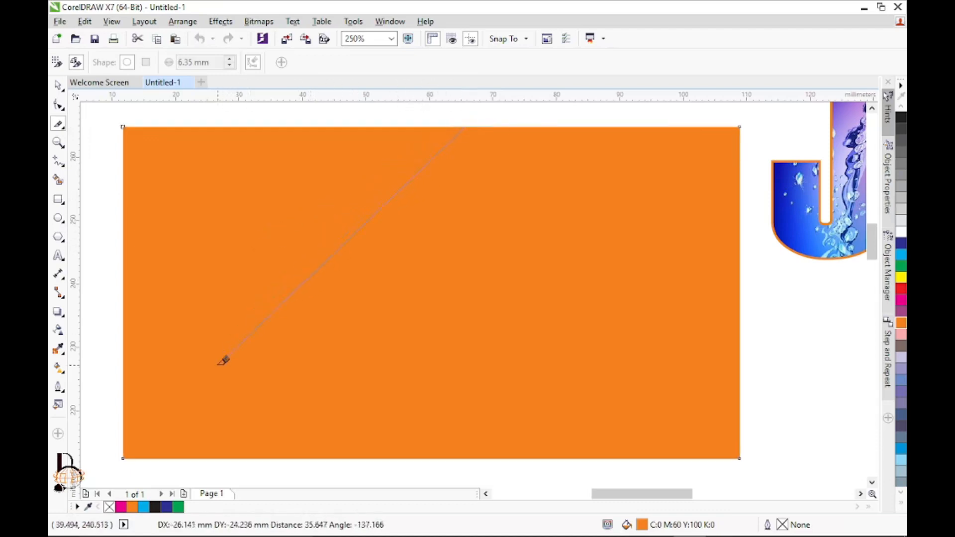
click(159, 457)
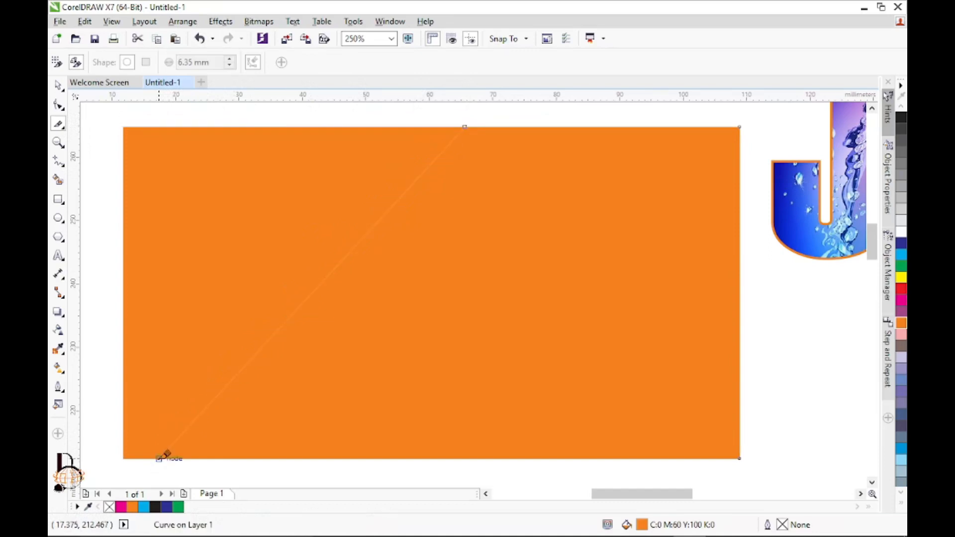
- Undo the diagonal cut and recut the orange rectangle straight from the top edge's middle to the bottom edge, slightly farther from the lower-left corner
key(ctrl+z)
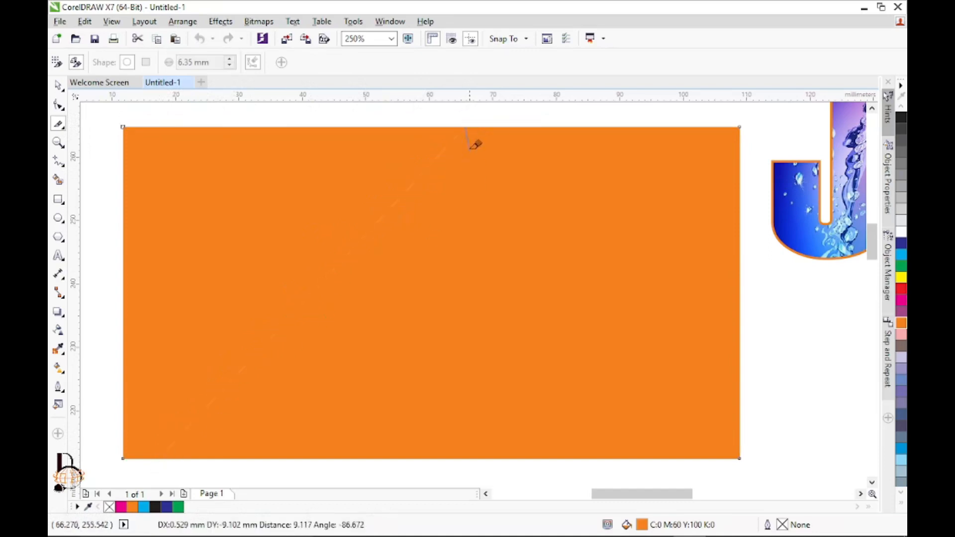
click(465, 122)
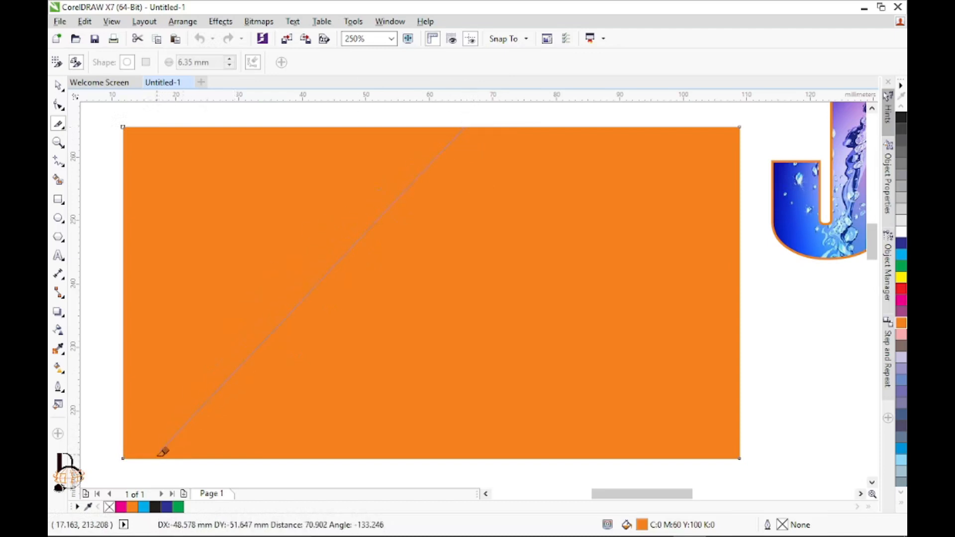
click(174, 455)
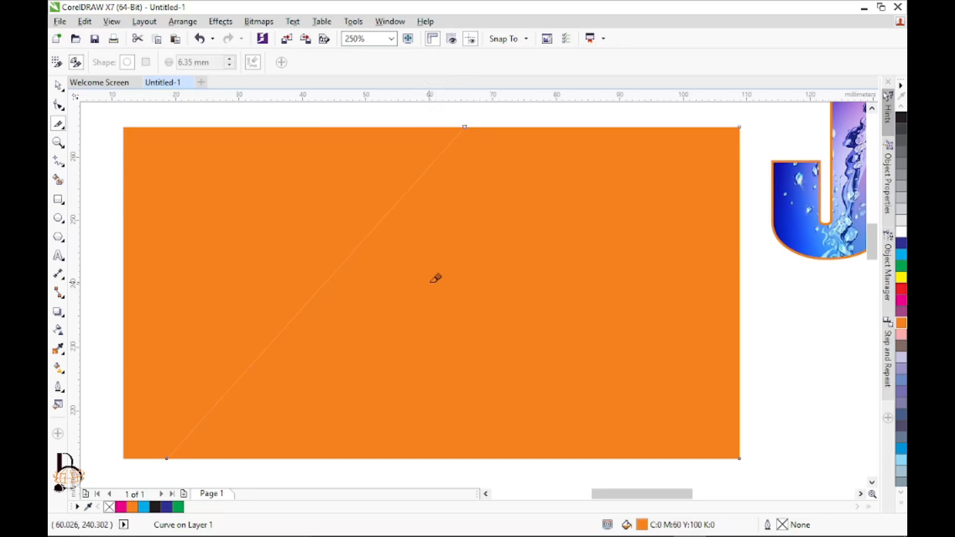
- Try pulling the larger right-hand piece slightly away from the diagonal cut, and undo the move
click(59, 86)
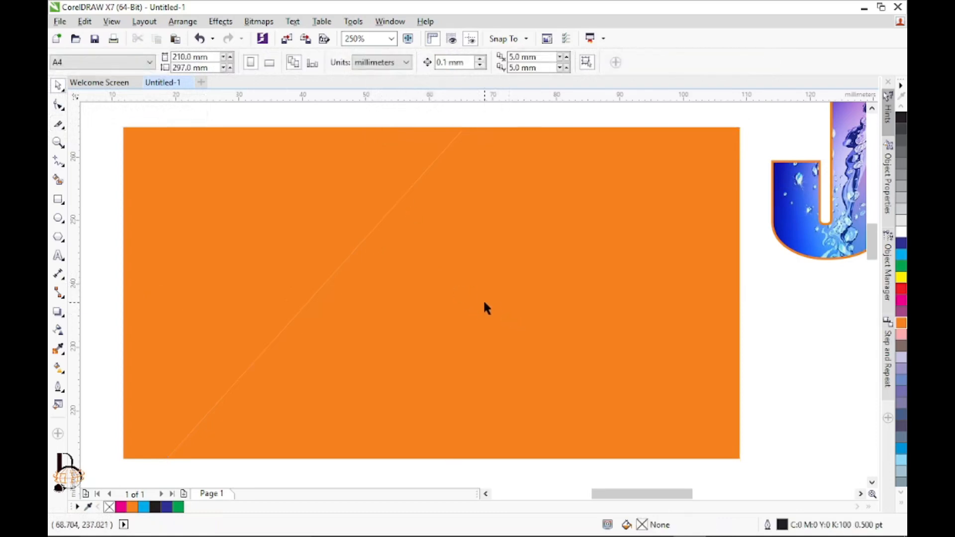
drag(482, 299, 503, 311)
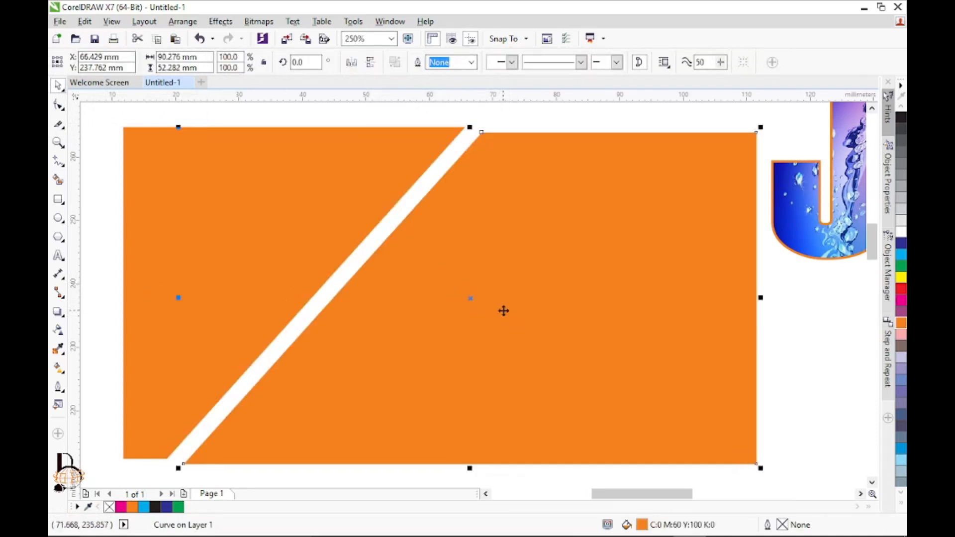
key(ctrl+z)
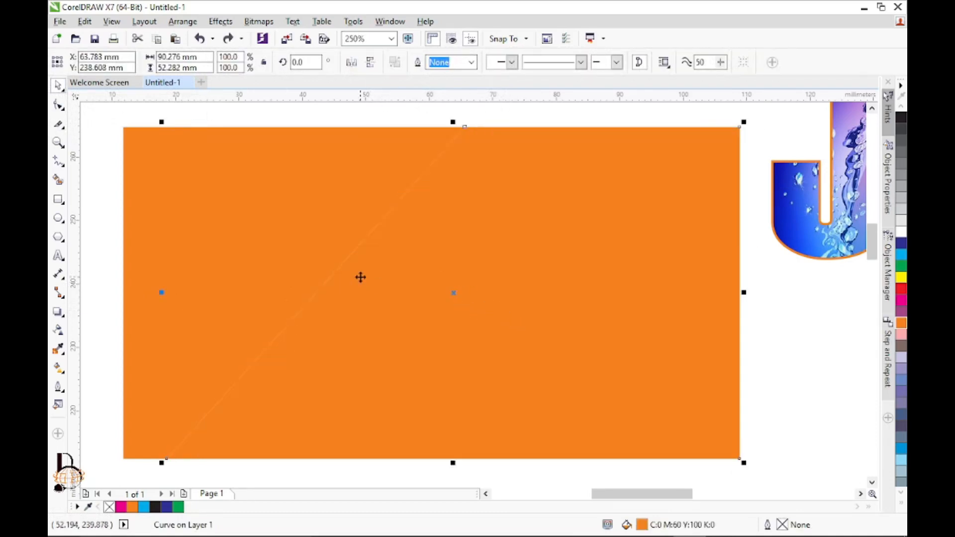
click(96, 223)
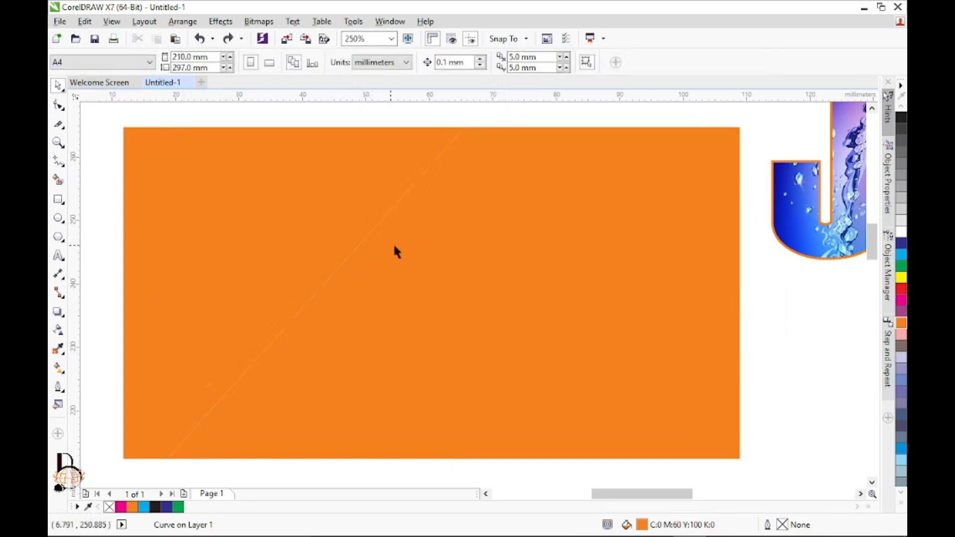
- Fill the piece left of the diagonal with cyan (C100 M0 Y0 K0) and the larger piece with light blue (C40 M0 Y0 K0)
click(280, 193)
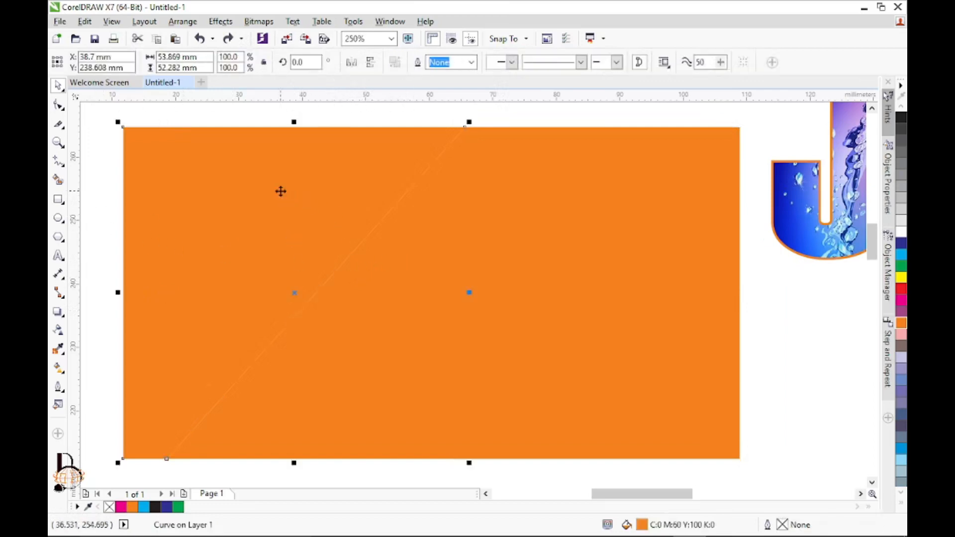
click(901, 255)
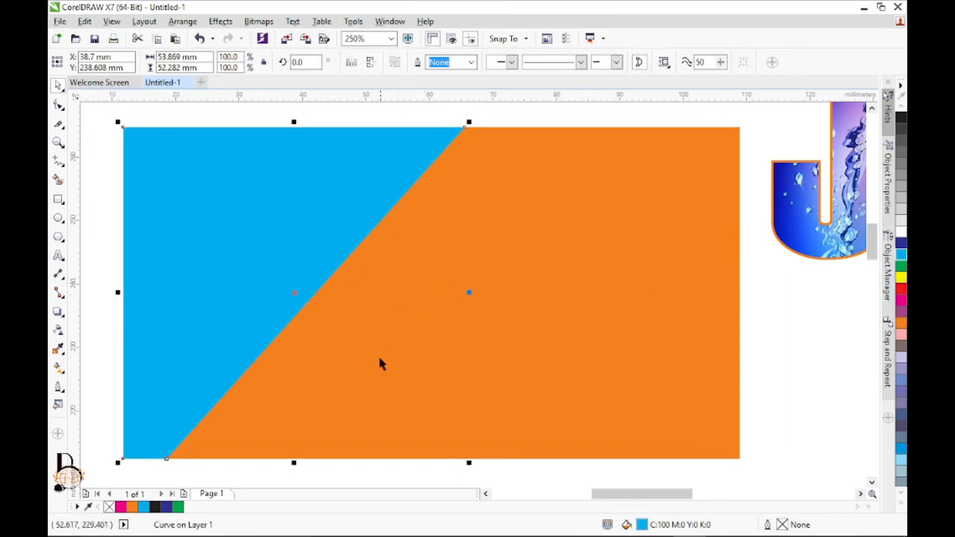
click(554, 125)
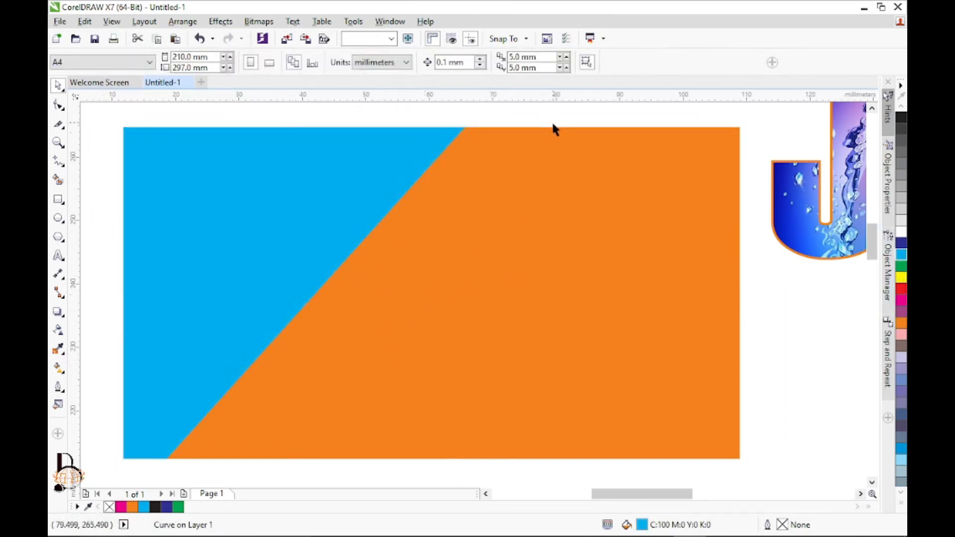
click(500, 321)
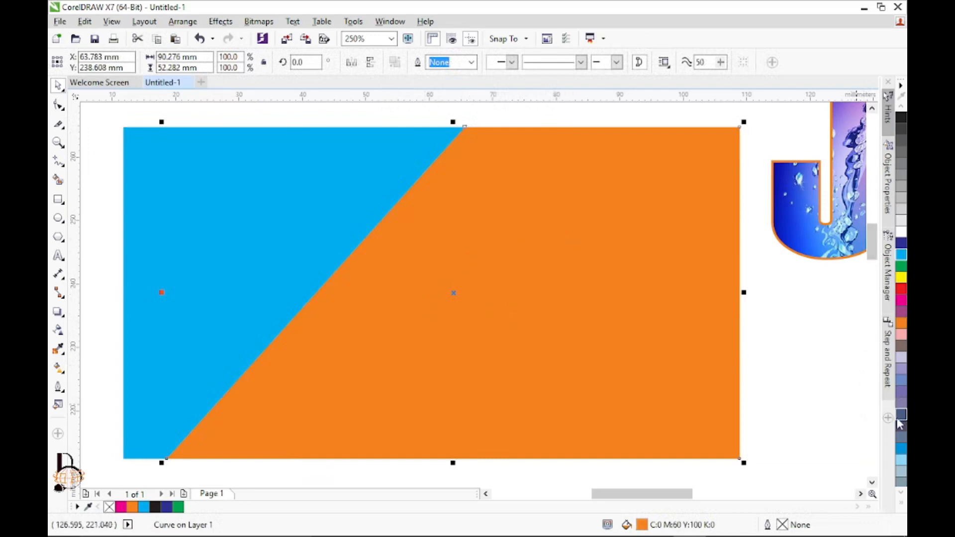
click(901, 459)
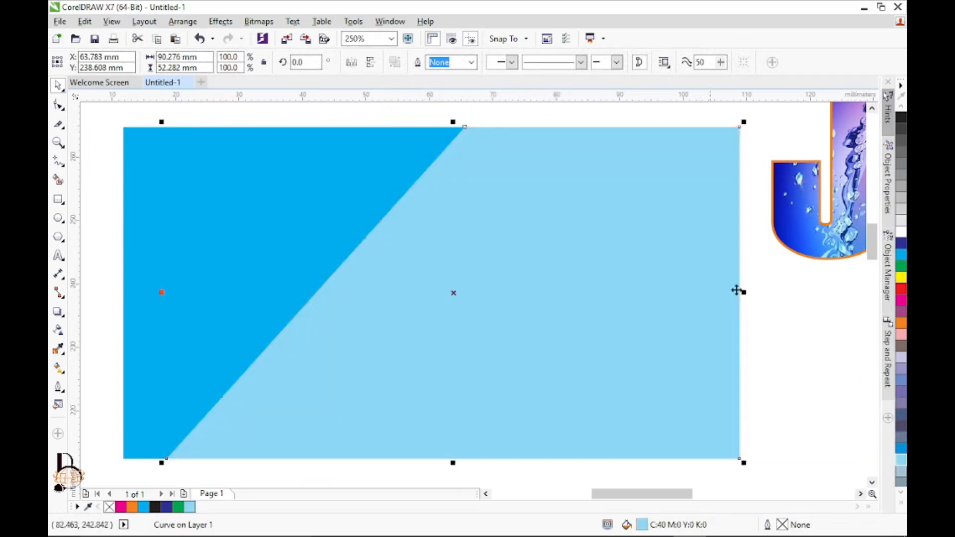
click(781, 286)
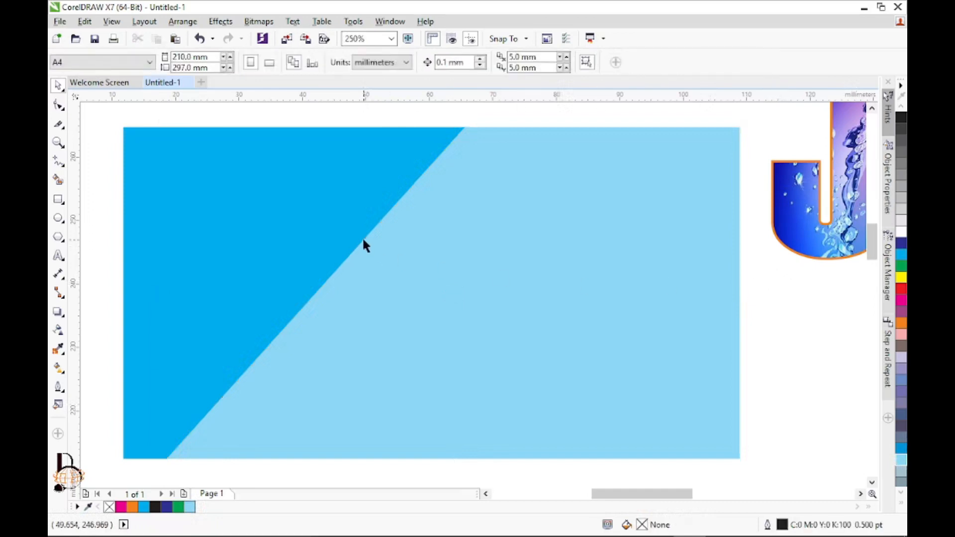
- Cut the light blue piece with the Knife tool along a straight line from its right edge's midpoint to the bottom edge
click(530, 268)
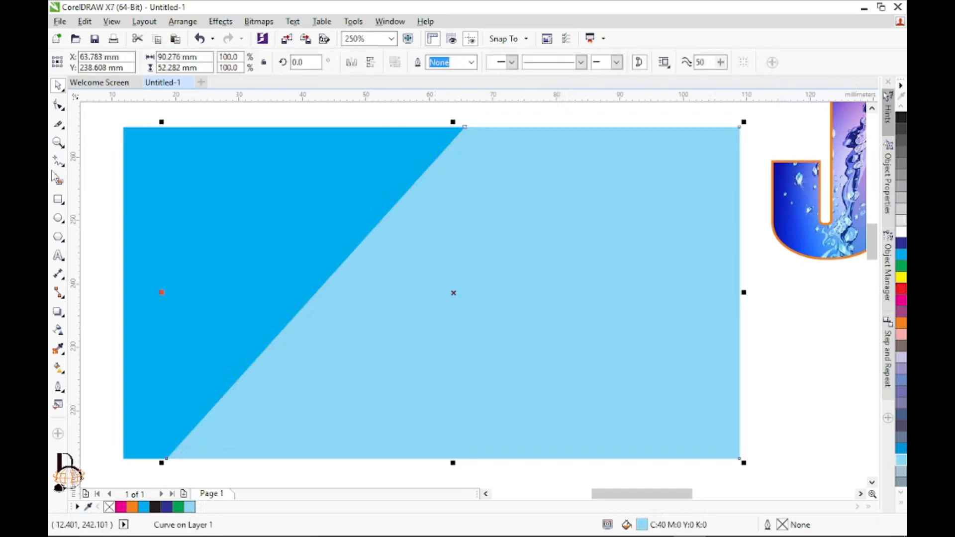
click(60, 125)
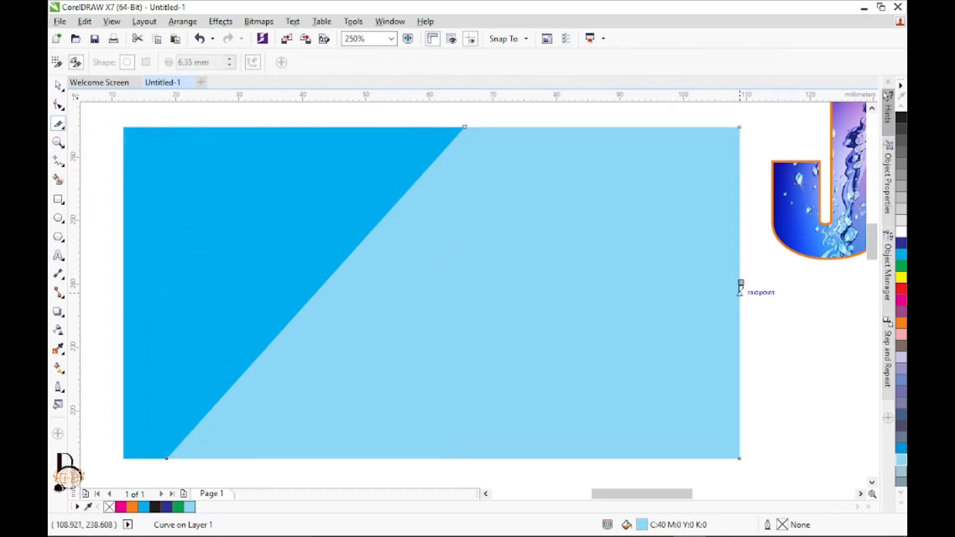
drag(739, 293, 520, 458)
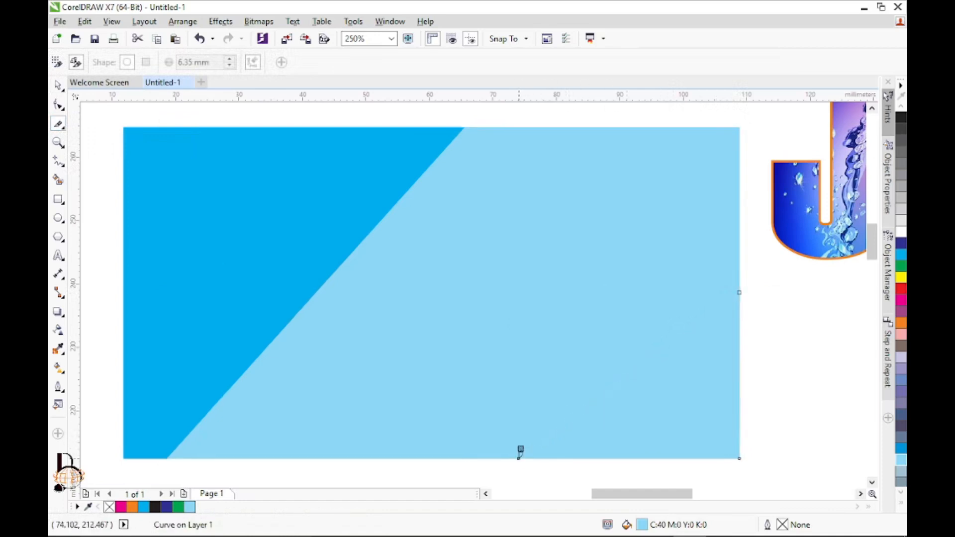
click(58, 87)
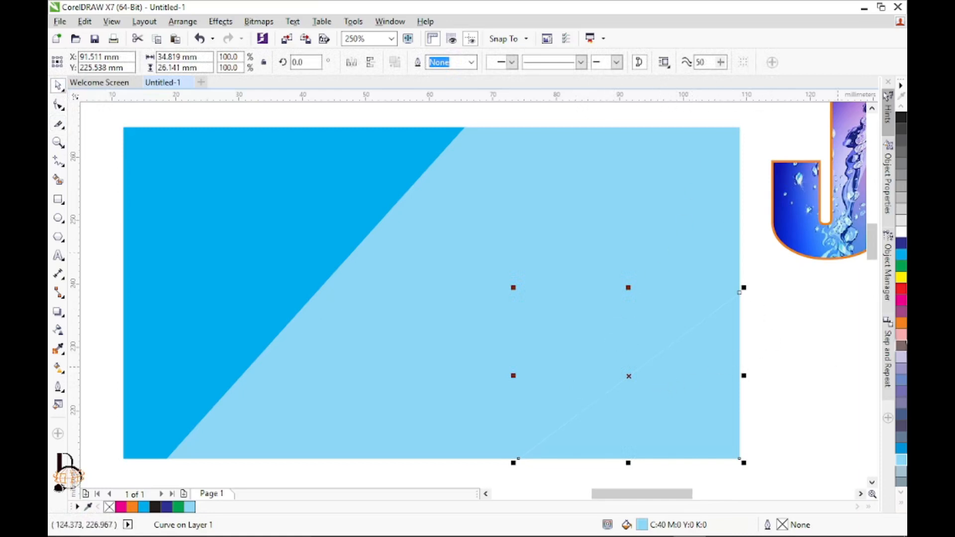
- Fill the cut-off lower-right triangle with magenta (C0 M100 Y0 K0) after trying purple and orange
click(901, 301)
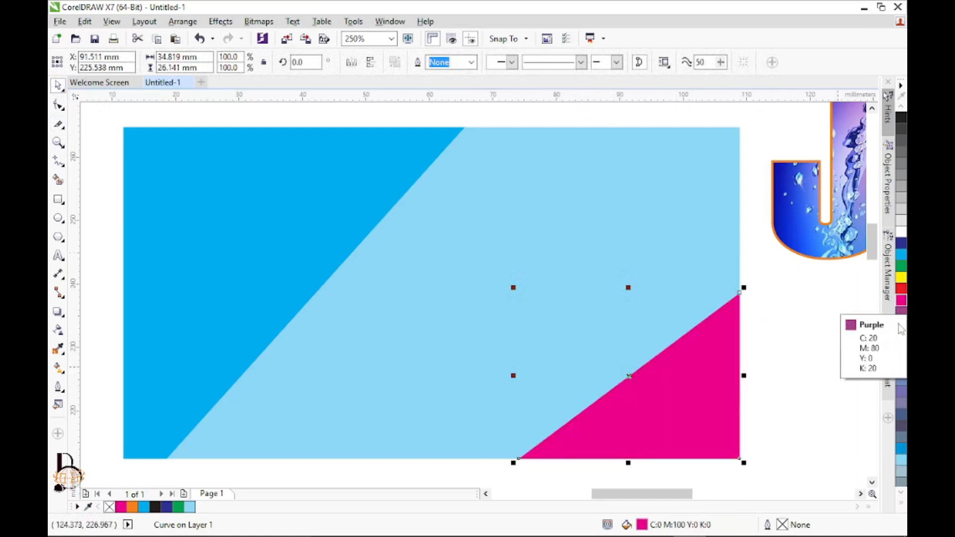
click(900, 312)
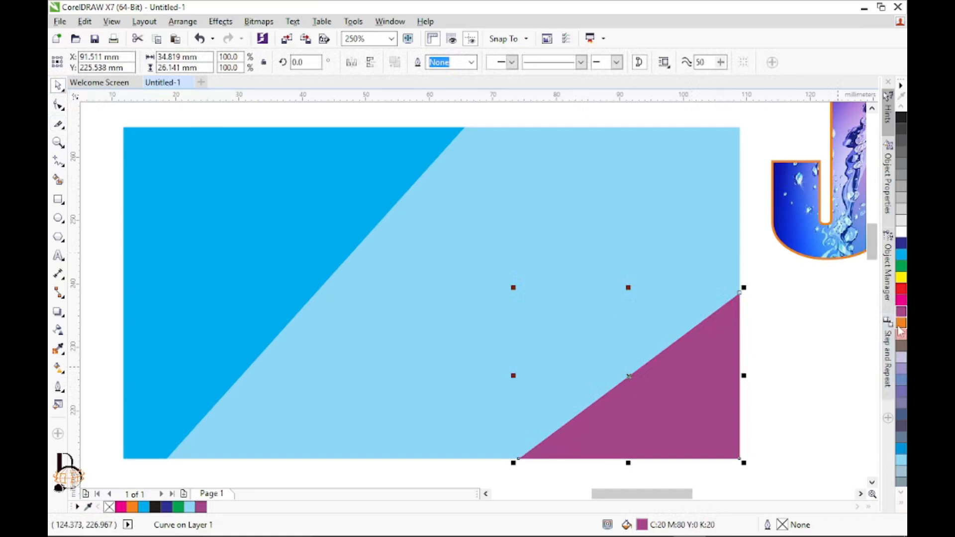
click(901, 323)
click(771, 389)
click(722, 388)
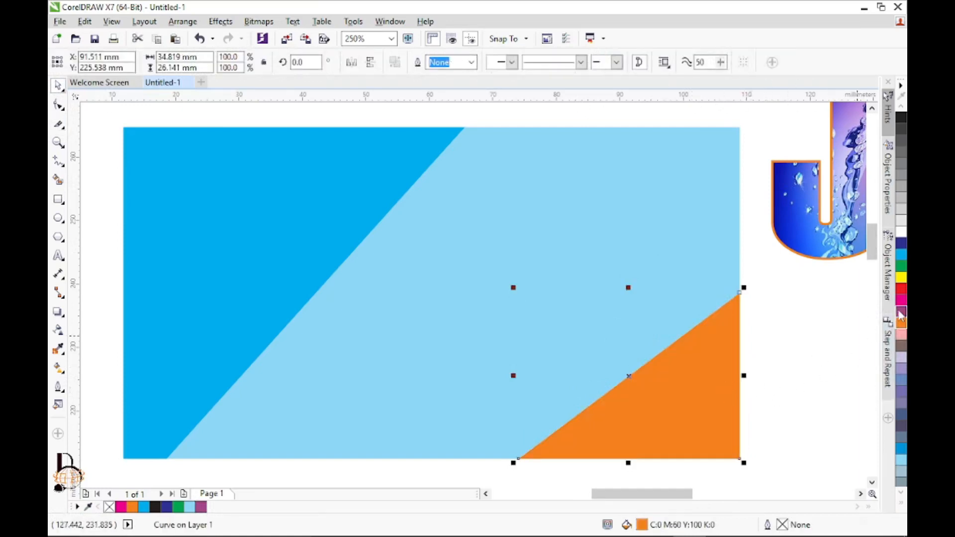
click(900, 301)
click(778, 359)
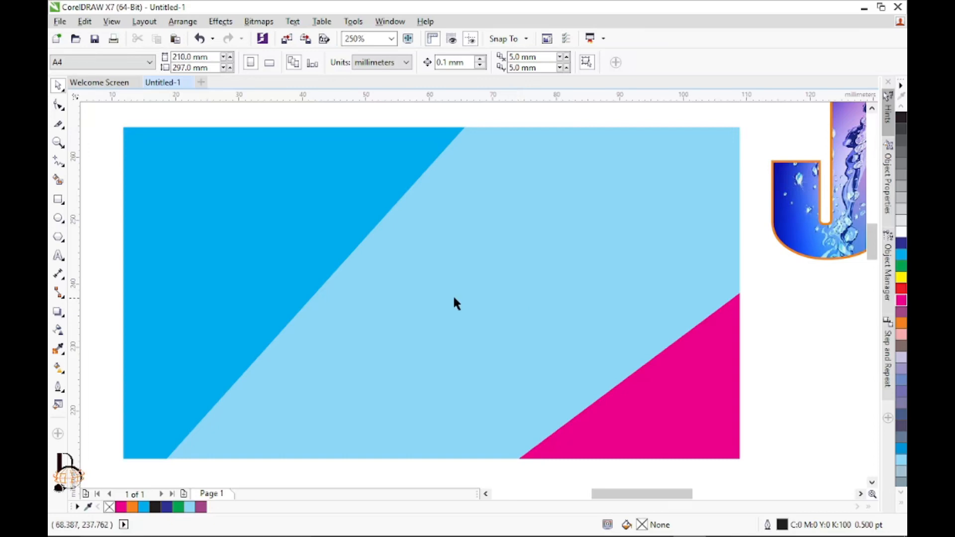
- Undo the triangle's fill and straight cut, and cut the light blue piece along a freehand jagged line from its right edge to the bottom edge
key(ctrl+z)
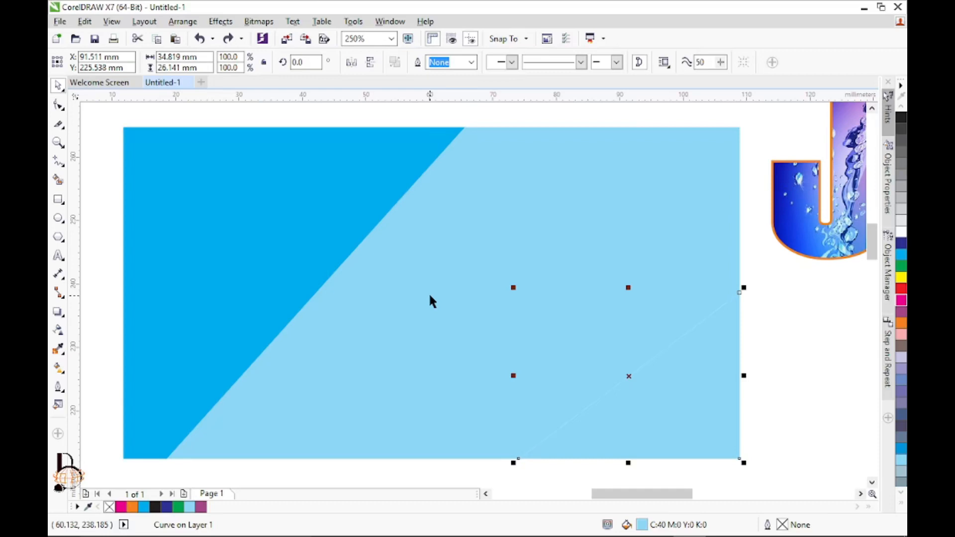
key(x)
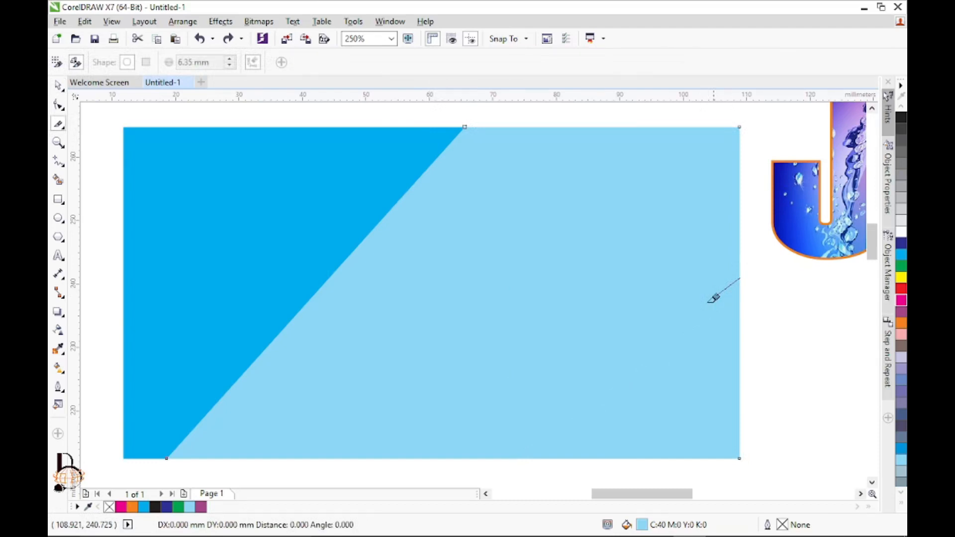
click(712, 298)
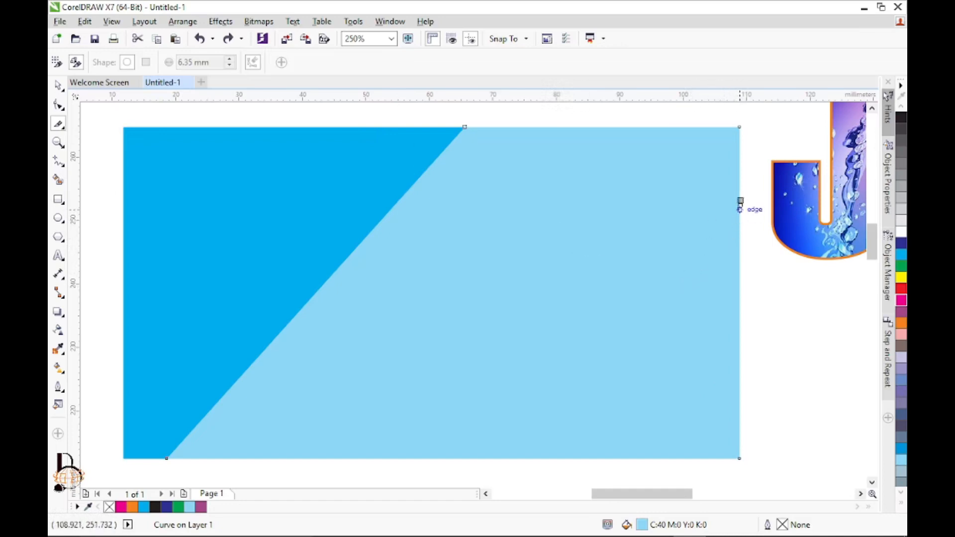
click(740, 208)
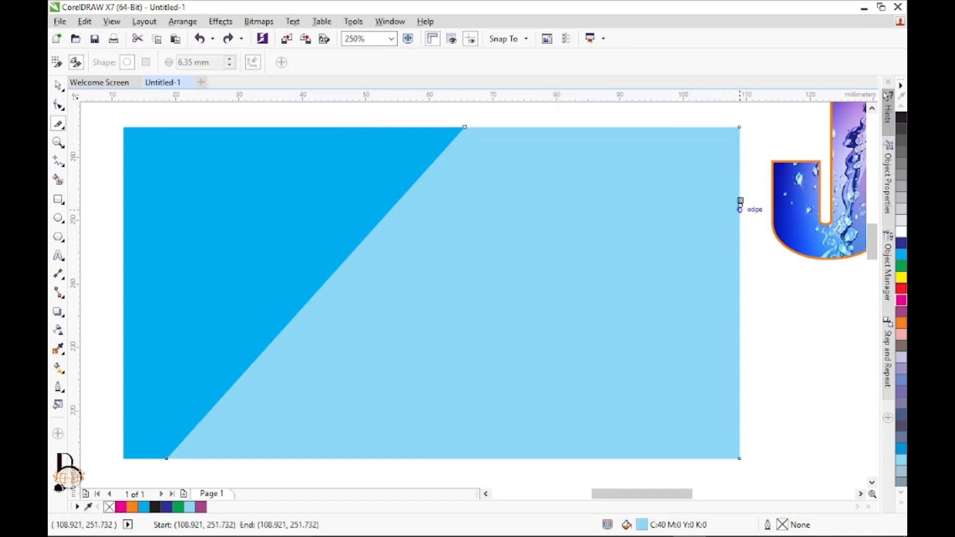
mouse_move(739, 207)
mouse_down()
mouse_move(682, 259)
mouse_move(660, 299)
mouse_move(632, 313)
mouse_move(631, 330)
mouse_move(612, 335)
mouse_move(615, 350)
mouse_move(561, 380)
mouse_move(564, 395)
mouse_move(542, 405)
mouse_move(551, 415)
mouse_move(483, 457)
mouse_up()
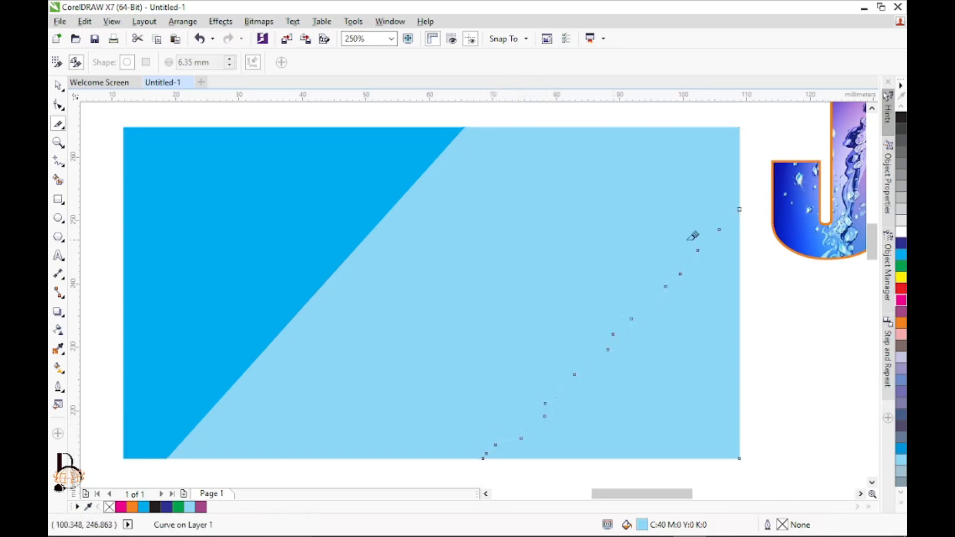
click(58, 86)
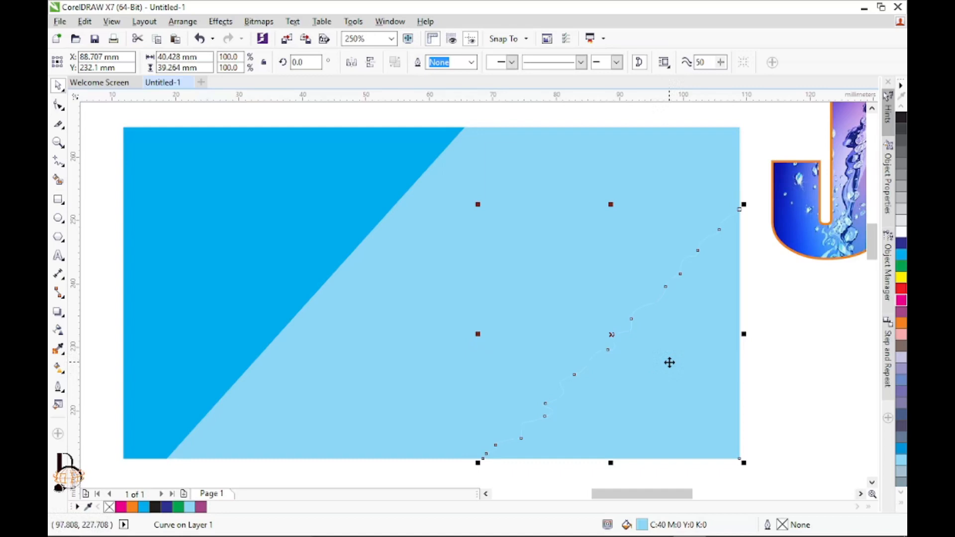
- Offset the jagged corner piece and the cyan piece slightly away from the middle piece, filling the corner piece with orange (C0 M60 Y100 K0)
drag(669, 363, 674, 372)
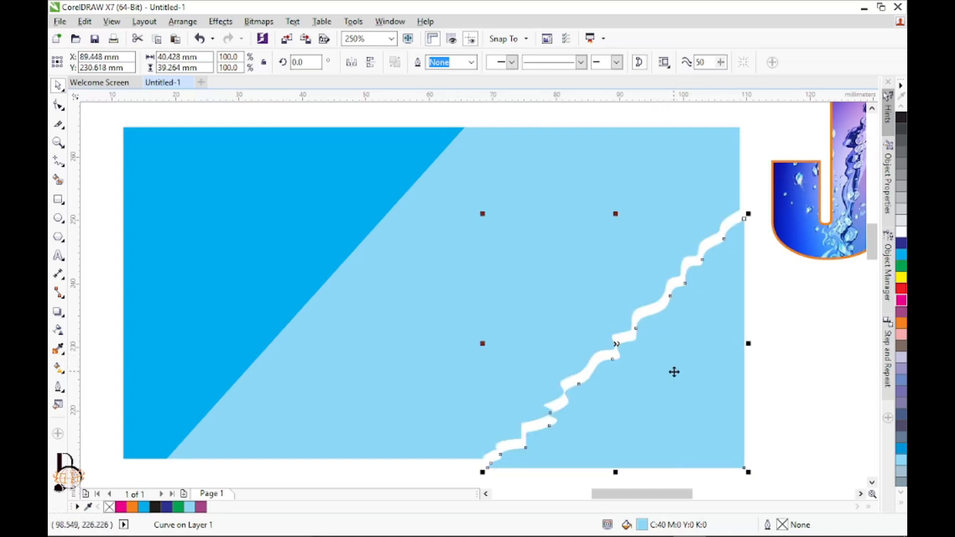
click(902, 322)
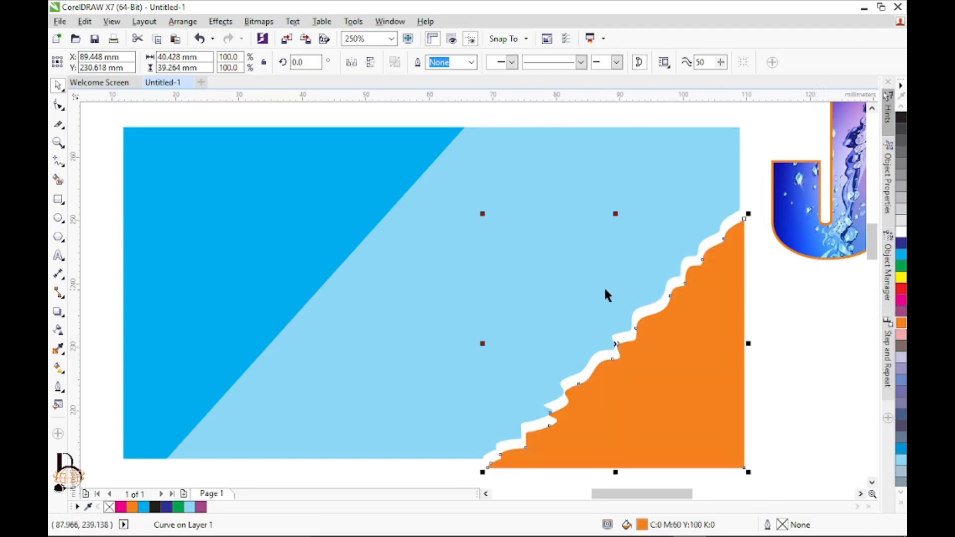
click(790, 277)
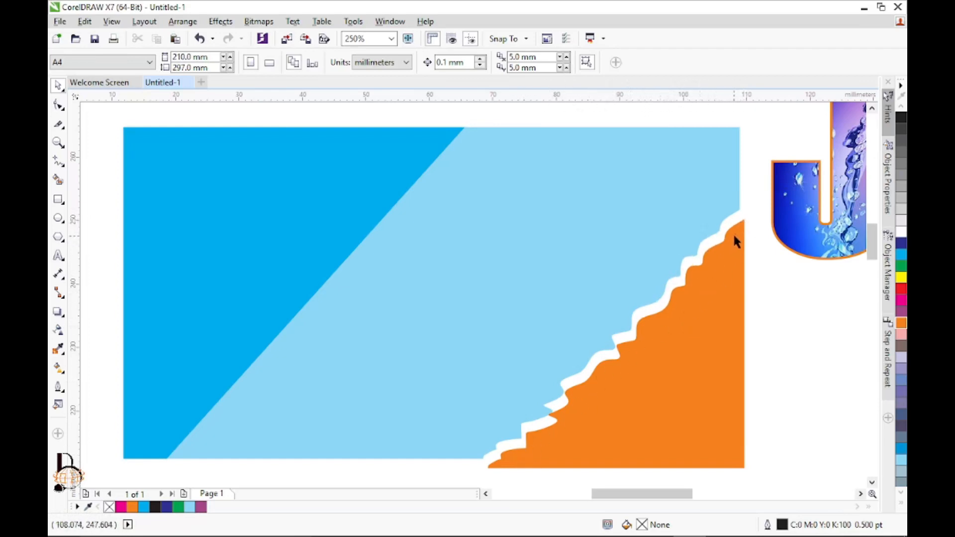
drag(275, 220, 250, 216)
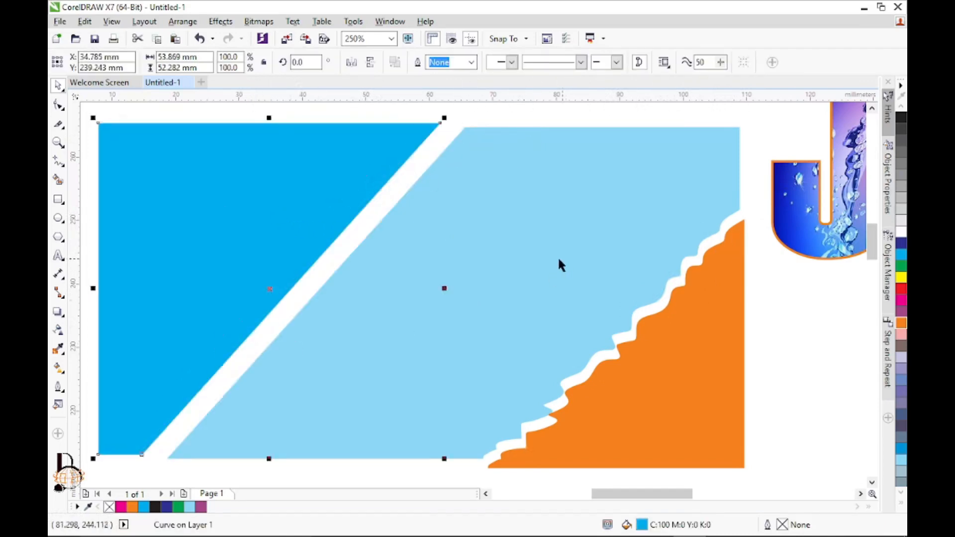
- Cut the light blue middle piece with the Knife tool along a straight diagonal about 65 mm long from its top edge to the bottom edge
click(535, 217)
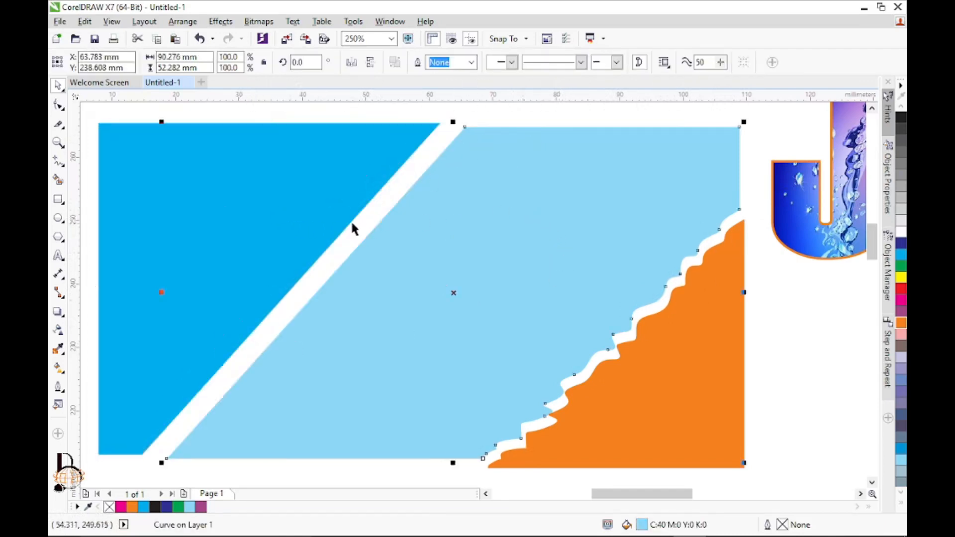
click(58, 123)
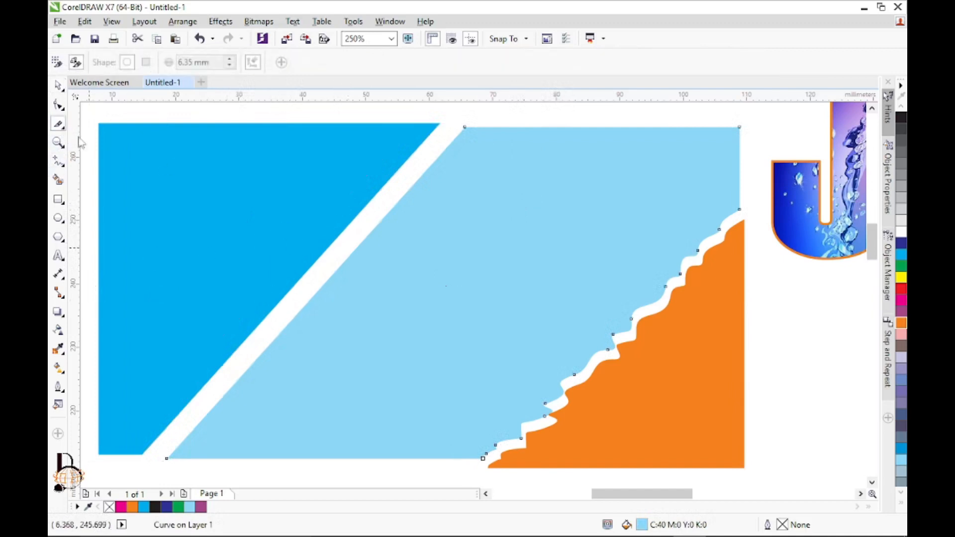
click(528, 128)
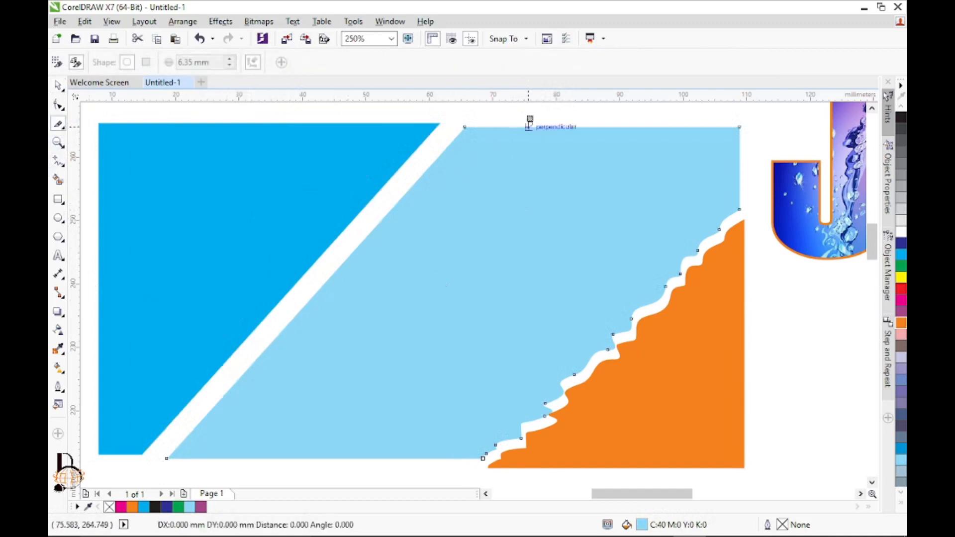
click(281, 456)
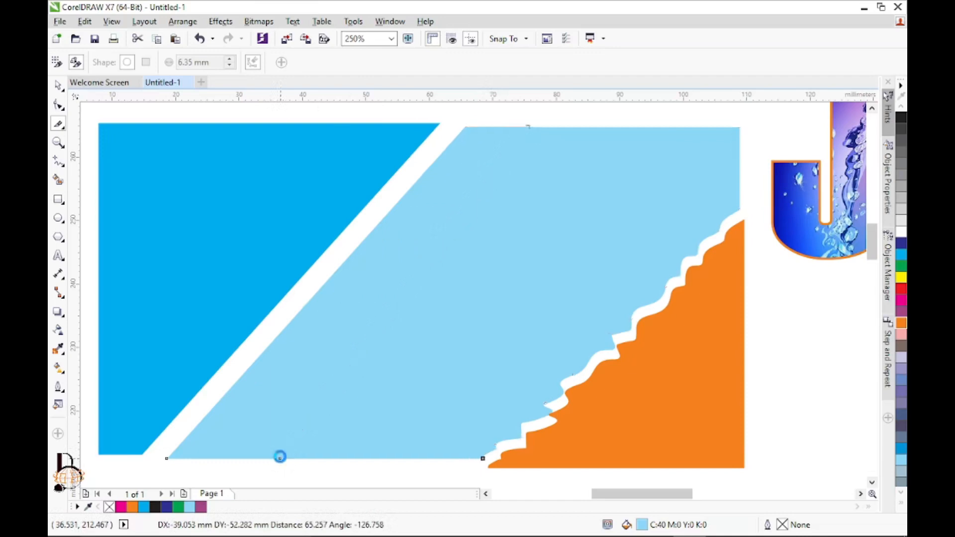
- Move the light blue strip beside the cyan piece about 2 mm away from the straight cut
click(58, 85)
key(Escape)
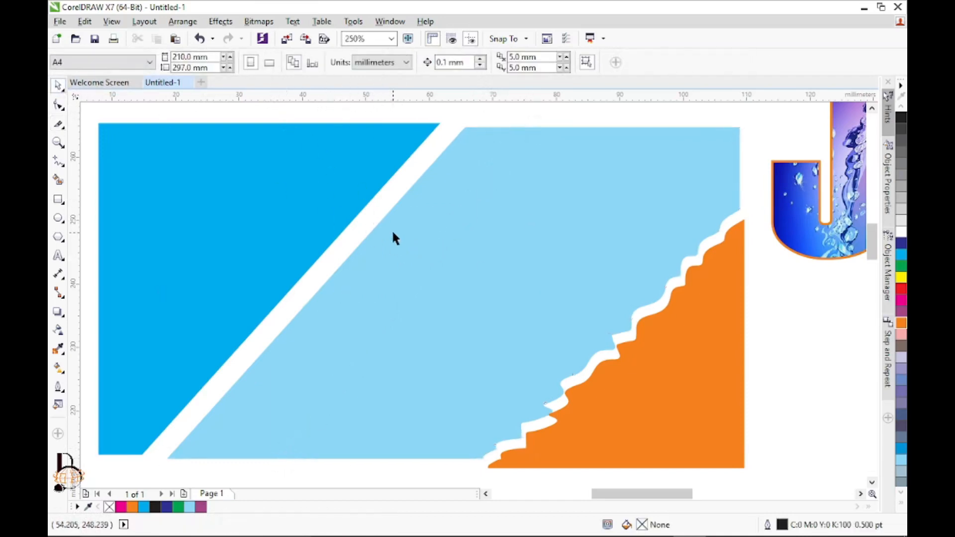
drag(392, 228, 375, 231)
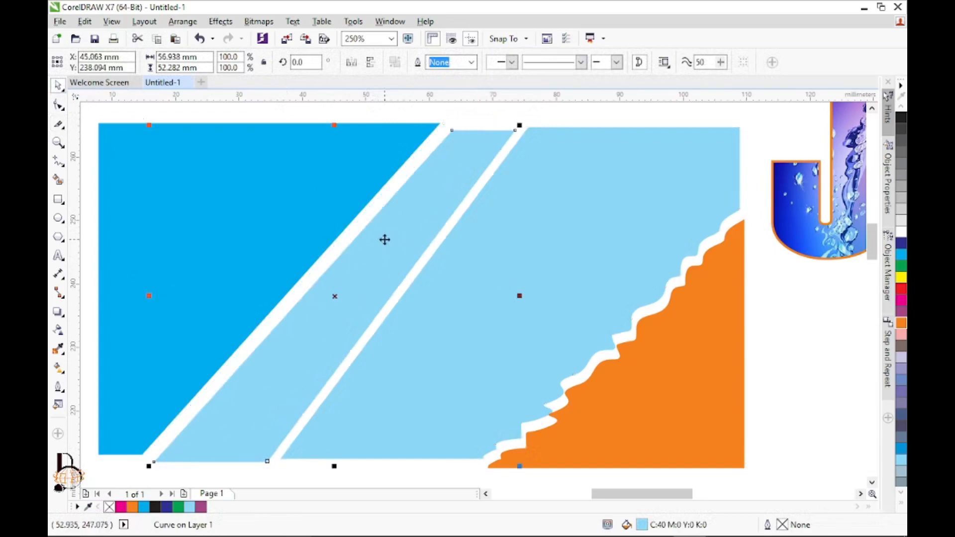
- Cut the larger light blue piece with the Knife tool along a freehand jagged line from its top edge to its bottom edge
click(564, 219)
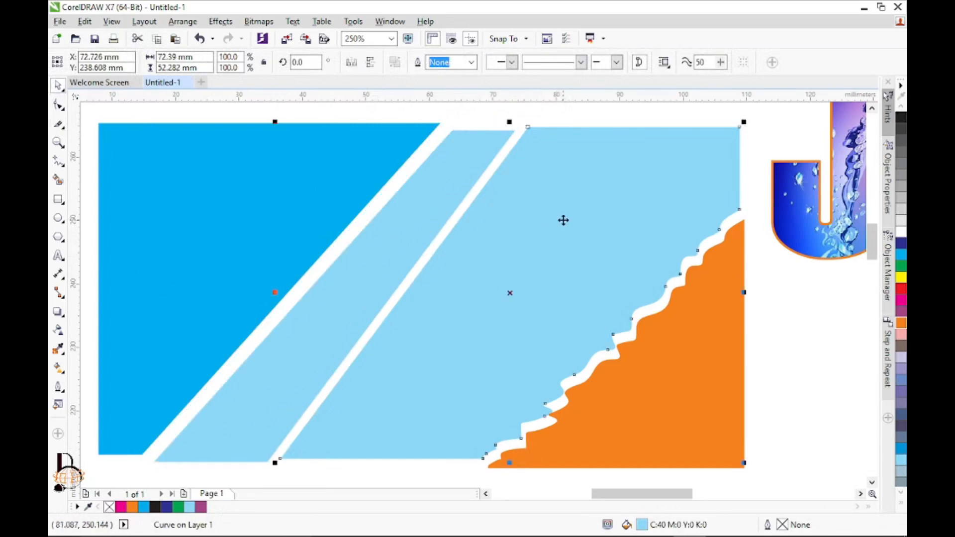
click(58, 124)
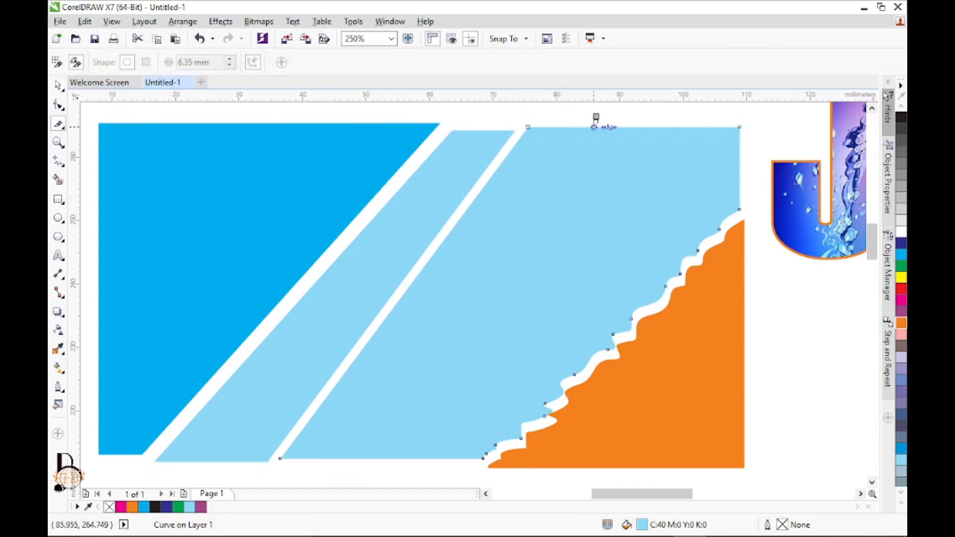
mouse_move(595, 128)
mouse_down()
mouse_move(579, 152)
mouse_move(586, 163)
mouse_move(554, 184)
mouse_move(574, 193)
mouse_move(531, 218)
mouse_move(549, 227)
mouse_move(509, 266)
mouse_move(529, 277)
mouse_move(493, 306)
mouse_move(512, 315)
mouse_move(457, 353)
mouse_move(480, 356)
mouse_move(475, 369)
mouse_move(421, 395)
mouse_move(445, 395)
mouse_move(396, 455)
mouse_up()
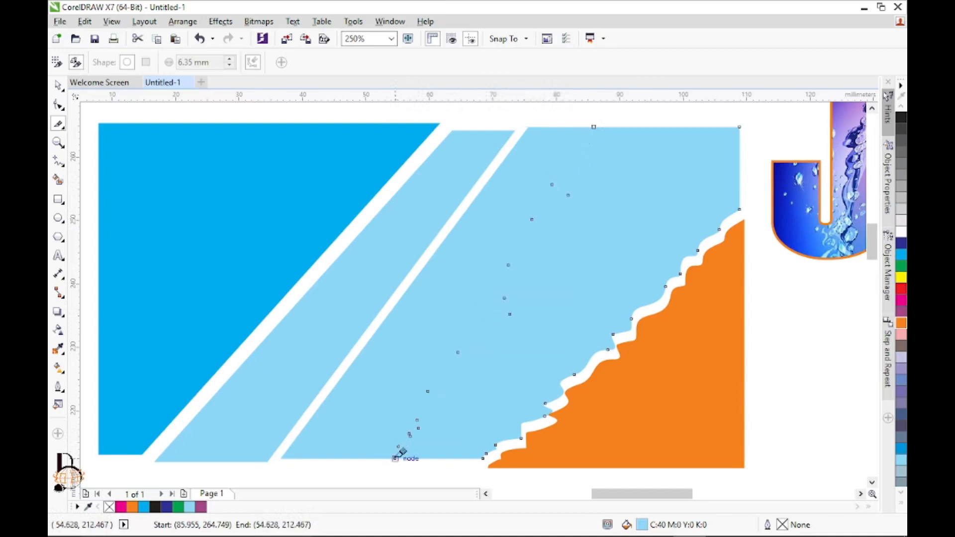
- Move the light blue piece between the straight and jagged cuts slightly toward the narrow strip, opening a gap along the jagged edge
click(59, 86)
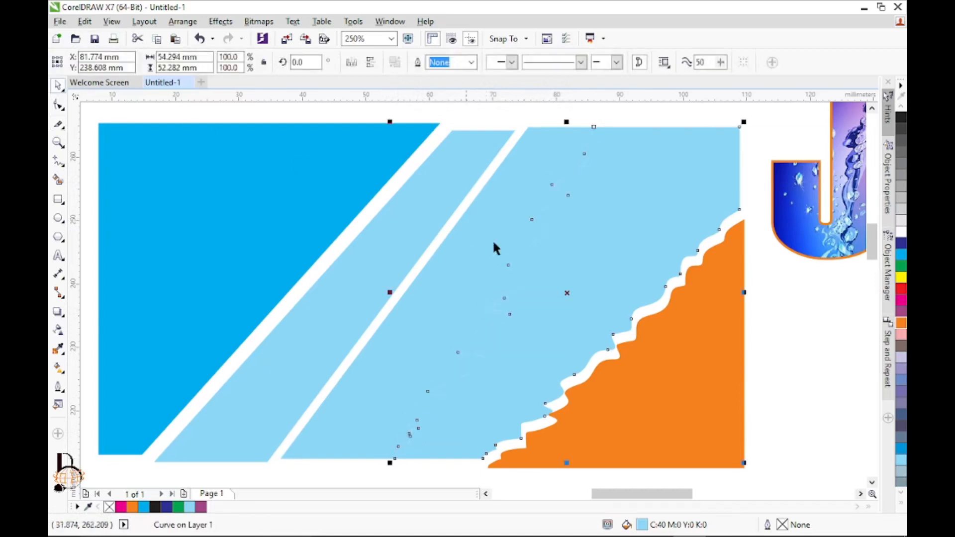
key(Escape)
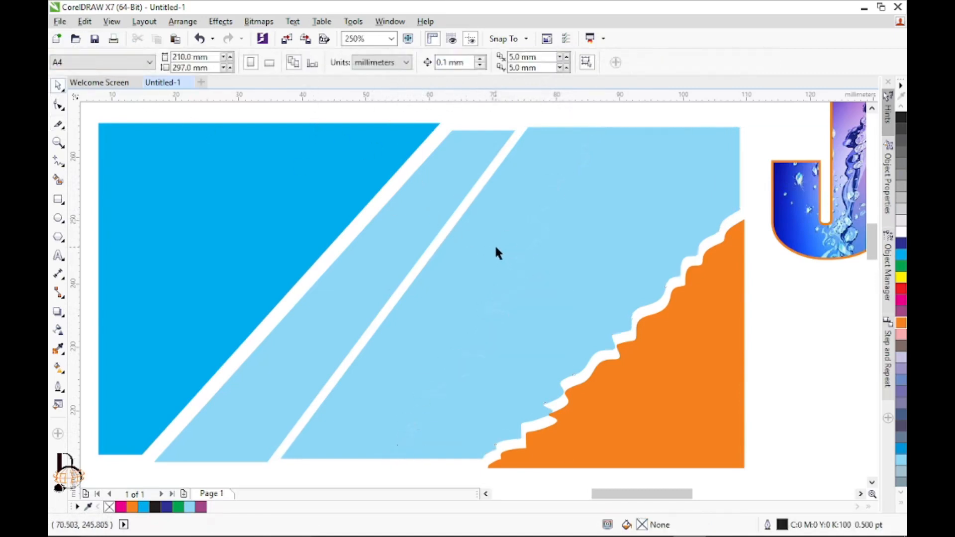
click(490, 238)
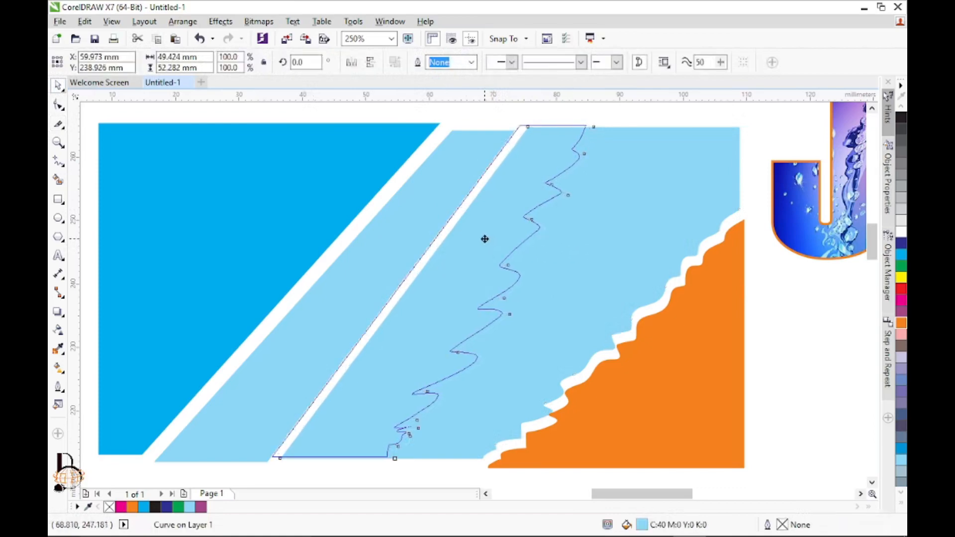
click(567, 249)
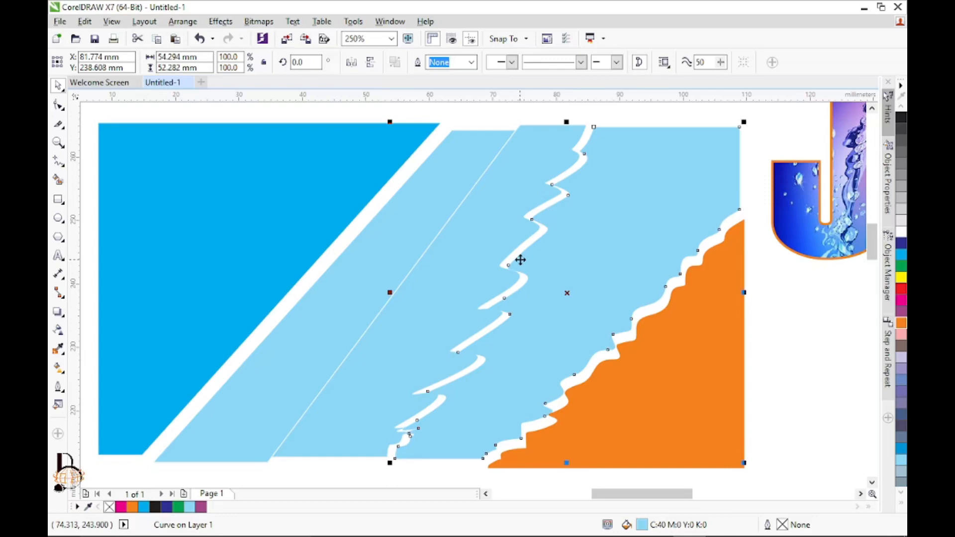
click(590, 121)
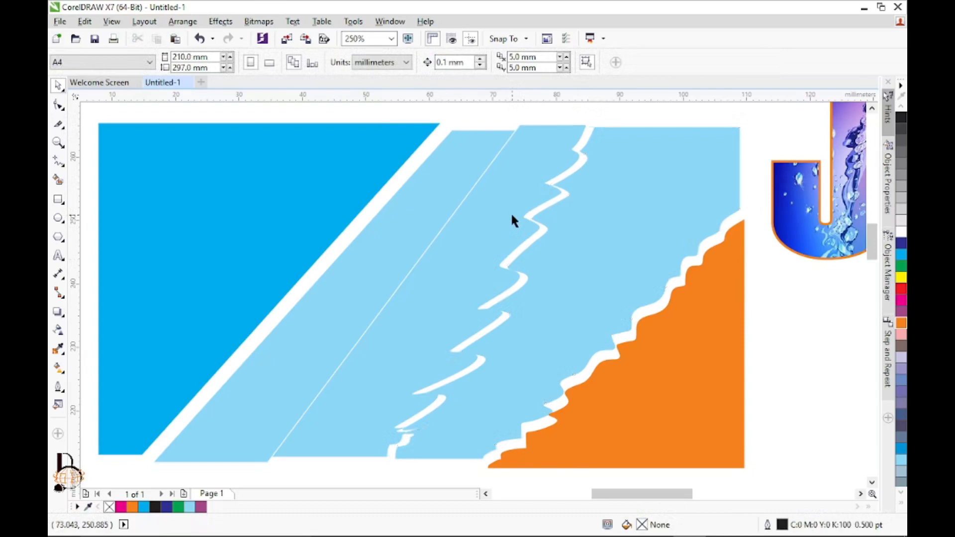
- Undo all piece moves, recolouring and knife cuts back to the whole orange rectangle
key(ctrl+z)
key(ctrl+z)
key(ctrl+z)
key(ctrl+z)
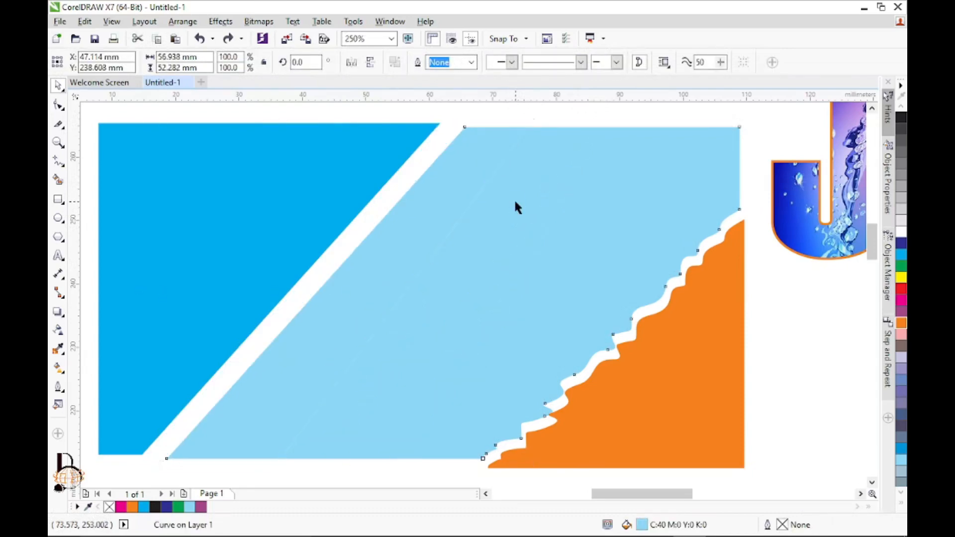
key(ctrl+z)
key(ctrl+z)
key(ctrl+z)
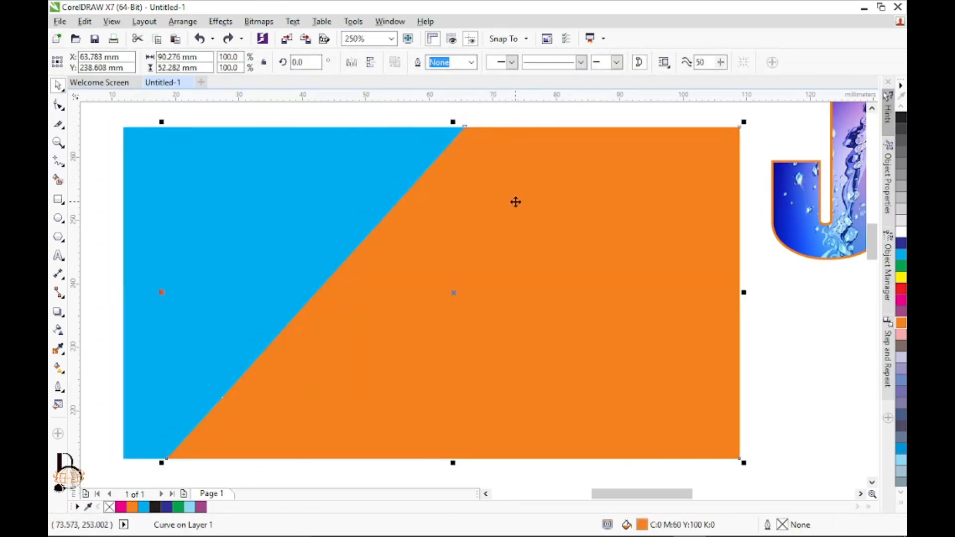
key(ctrl+z)
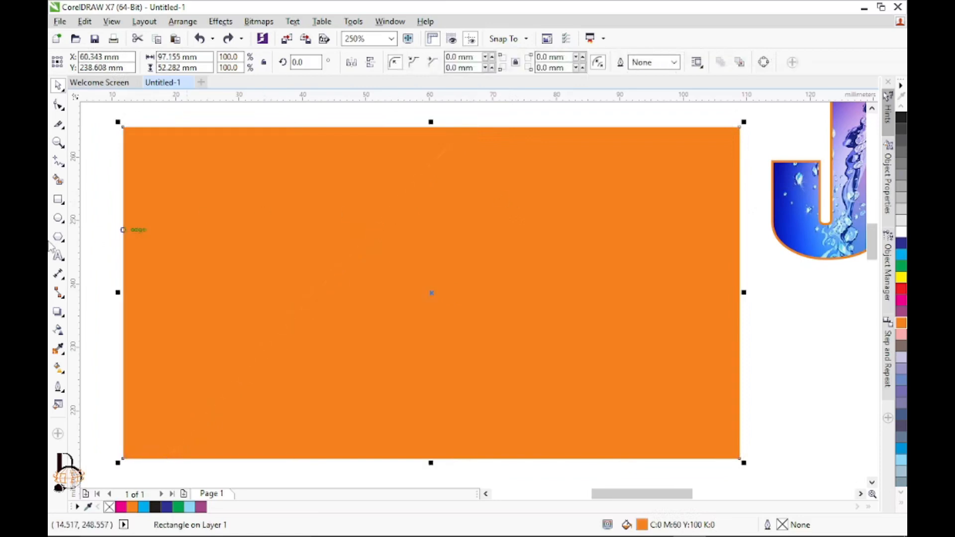
- Try a straight Knife cut down the middle of the orange rectangle from top to bottom edge, and undo it
click(58, 124)
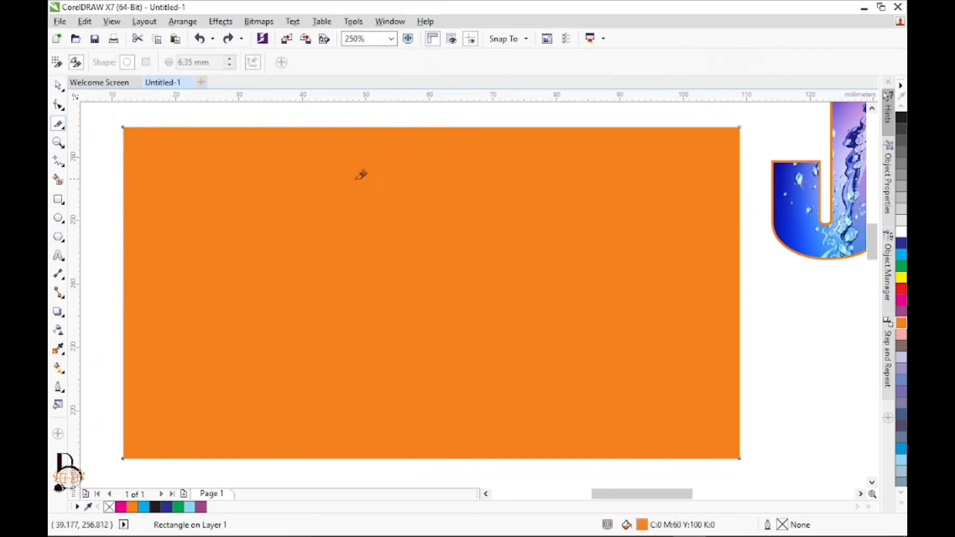
click(438, 126)
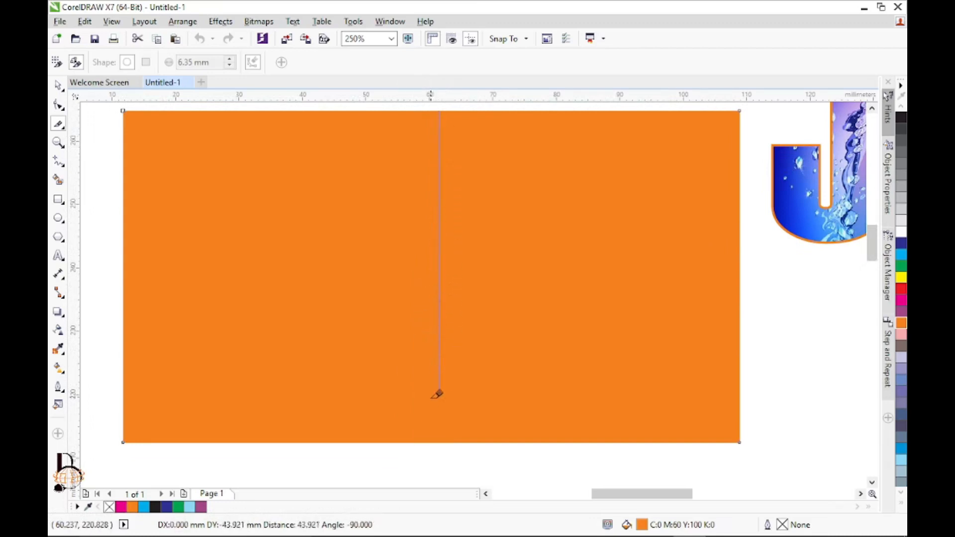
click(433, 439)
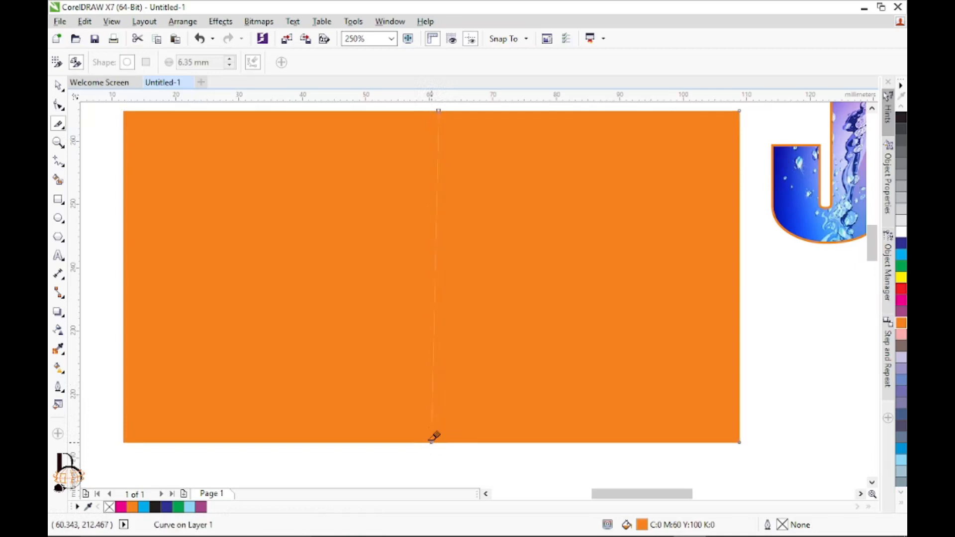
key(ctrl+z)
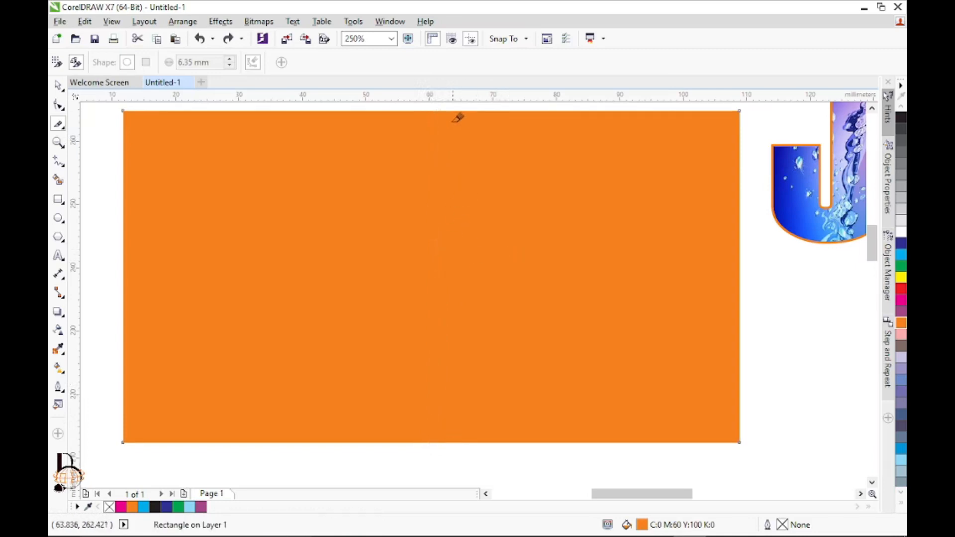
- Cut the orange rectangle with the Knife tool along an exactly vertical line about 52 mm long near its middle
click(443, 111)
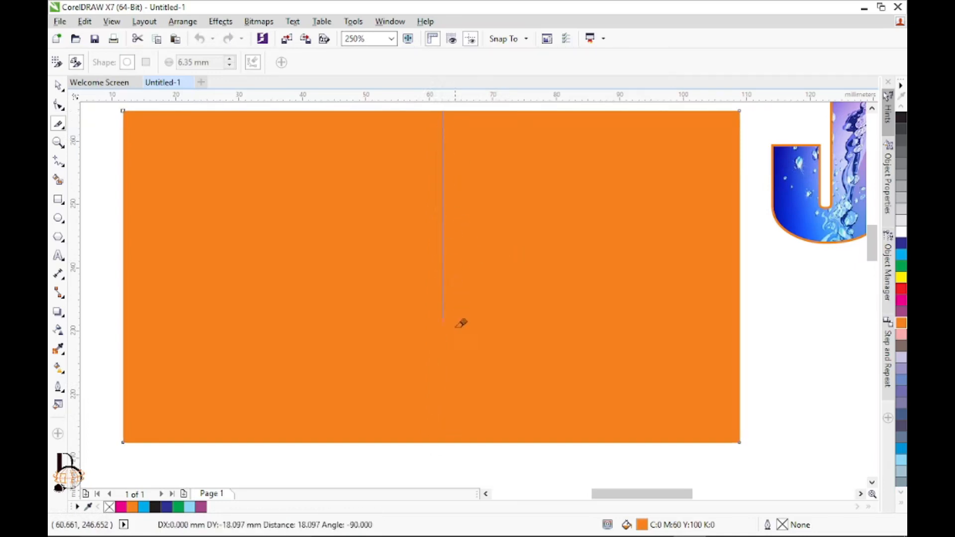
click(442, 440)
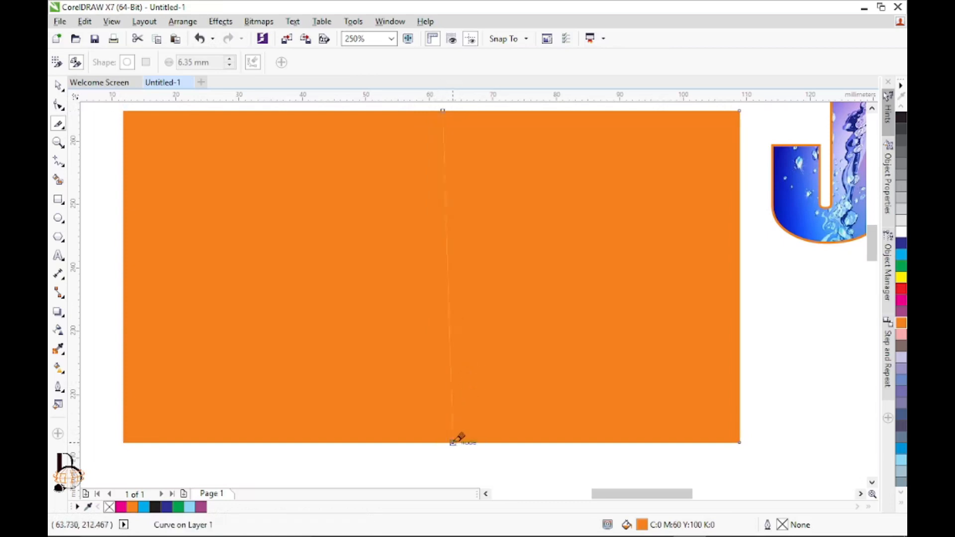
click(442, 441)
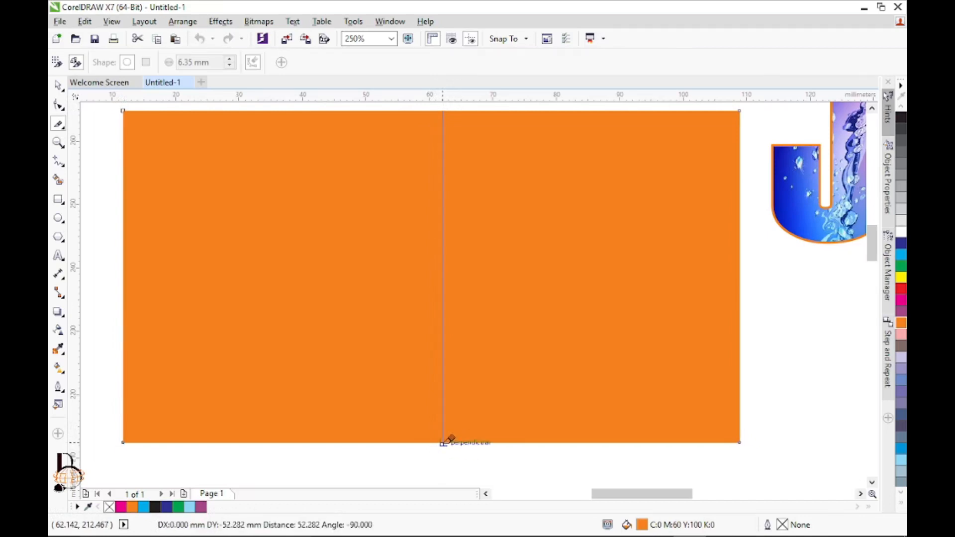
click(442, 442)
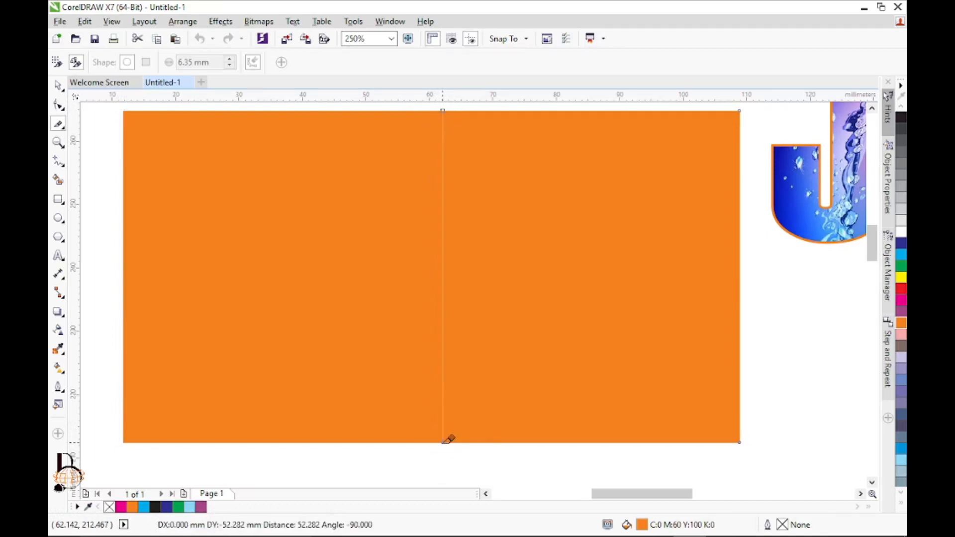
- Fill the right half of the rectangle with cyan (C100 M0 Y0 K0) and the left half with magenta (C0 M100 Y0 K0)
key(space)
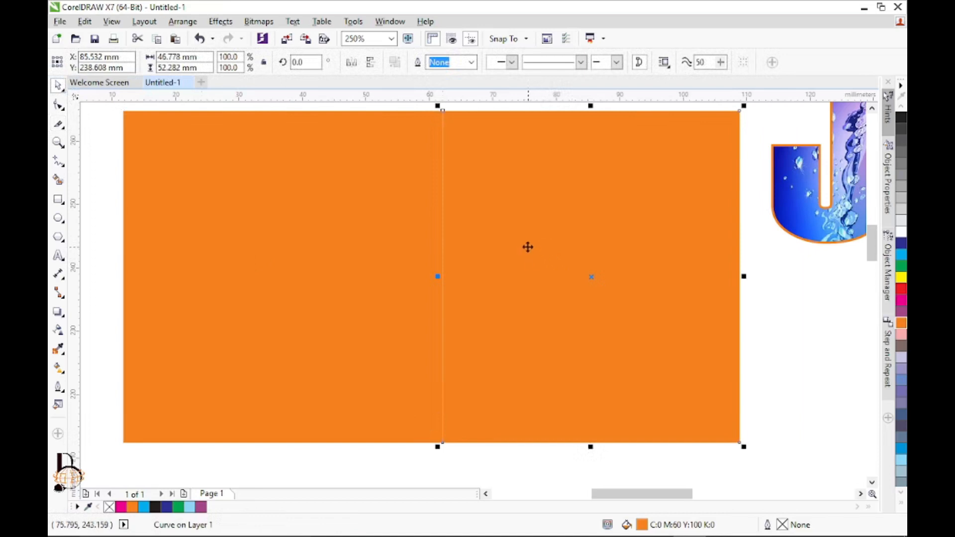
click(901, 255)
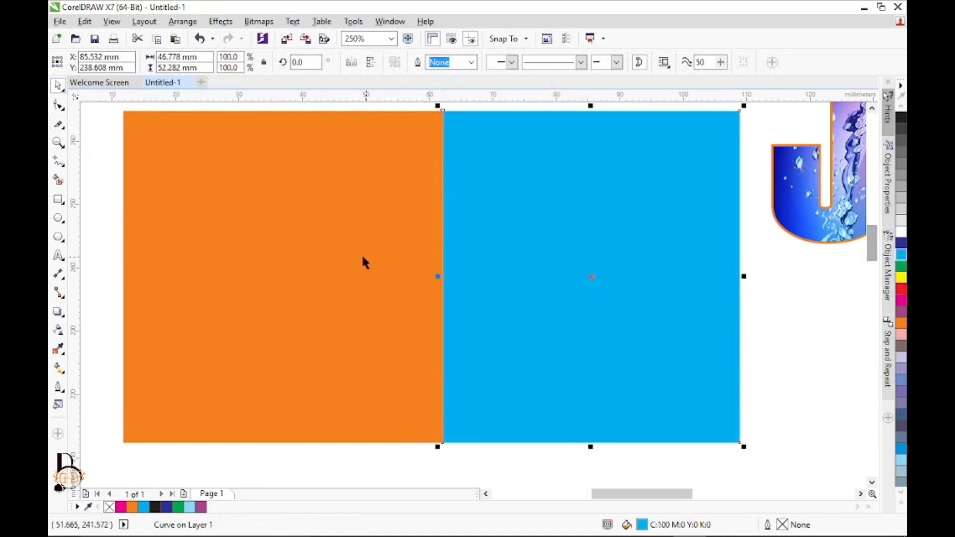
click(362, 260)
click(901, 301)
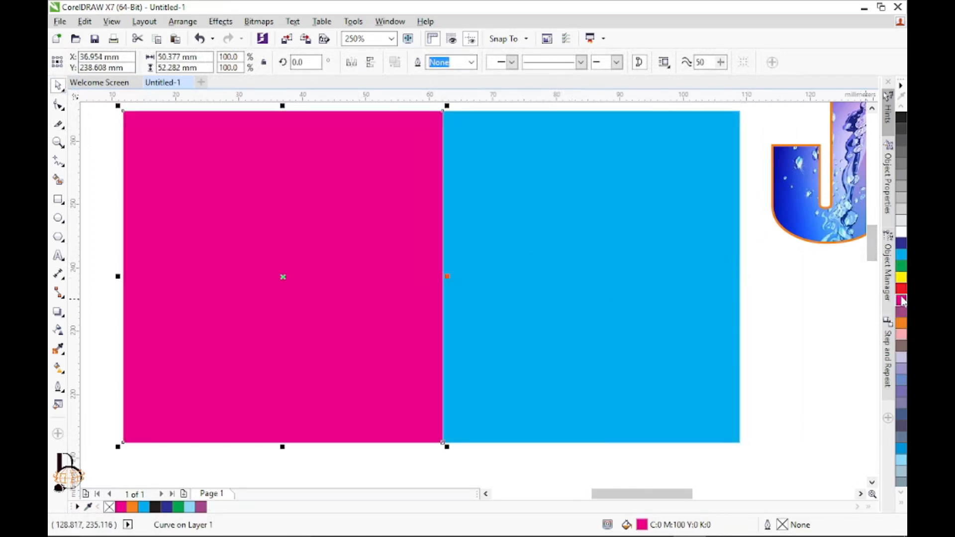